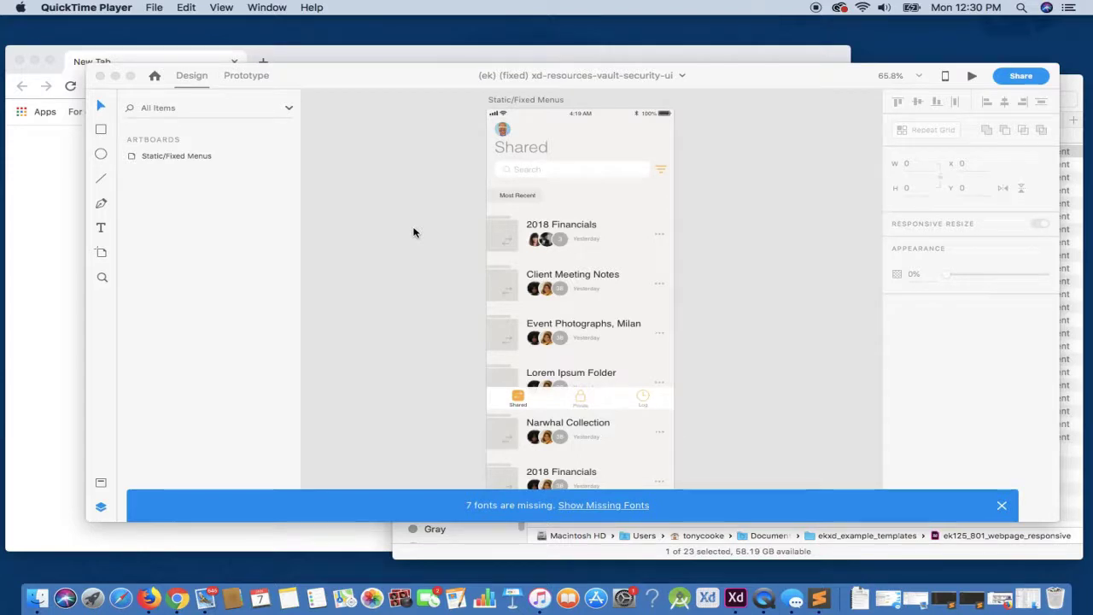
Step: Export the Static/Fixed Menus design with Export Now > HTML5 into the ekxd_example_templates folder
scroll(413, 232, "right", 2)
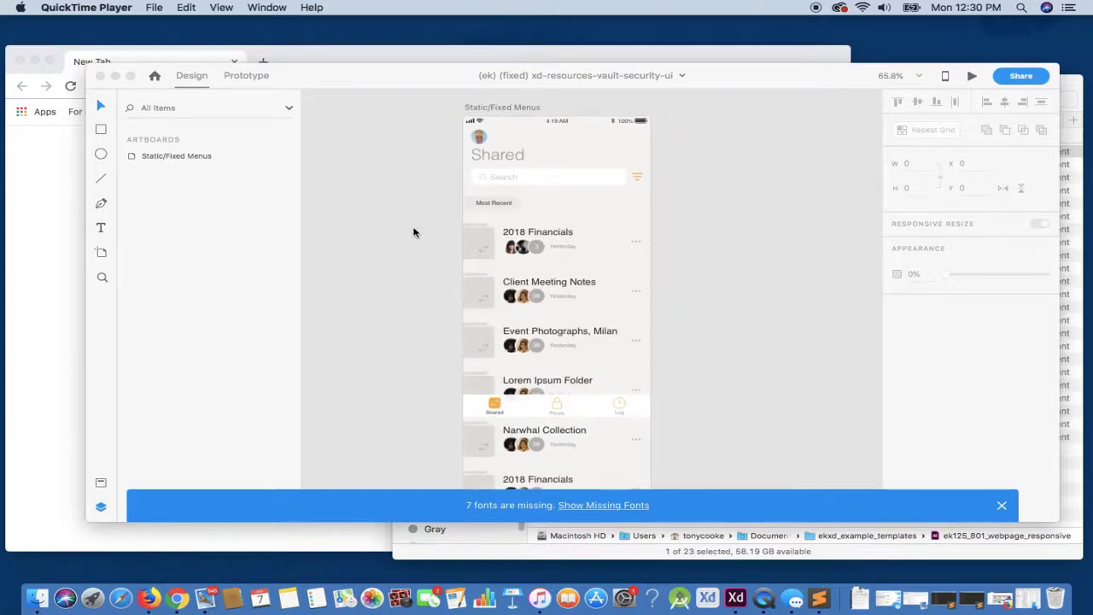
left_click(394, 210)
left_click(205, 9)
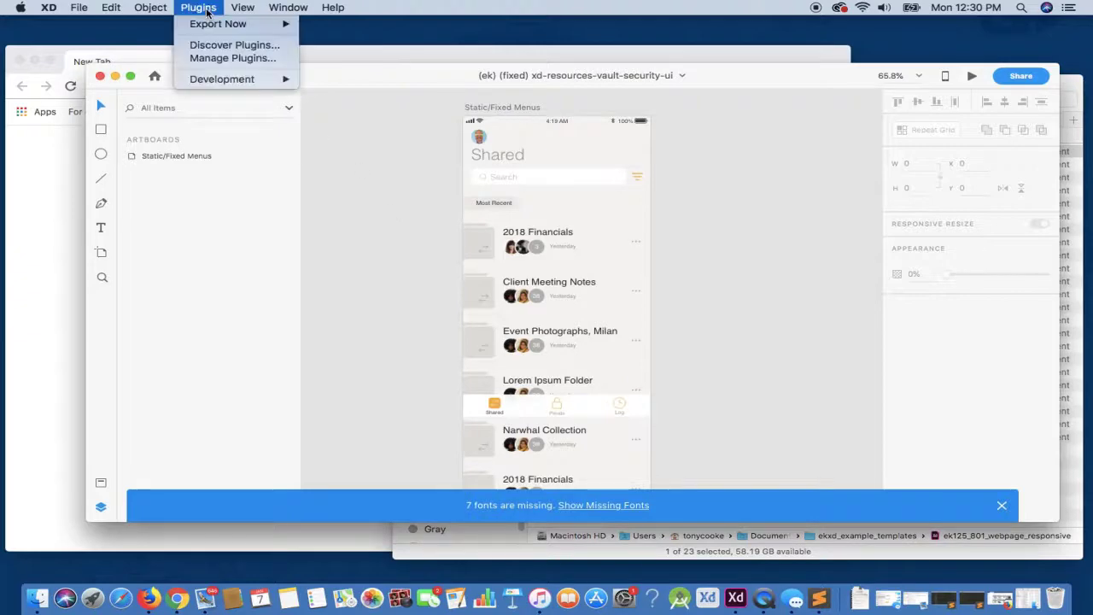
mouse_move(239, 25)
left_click(331, 29)
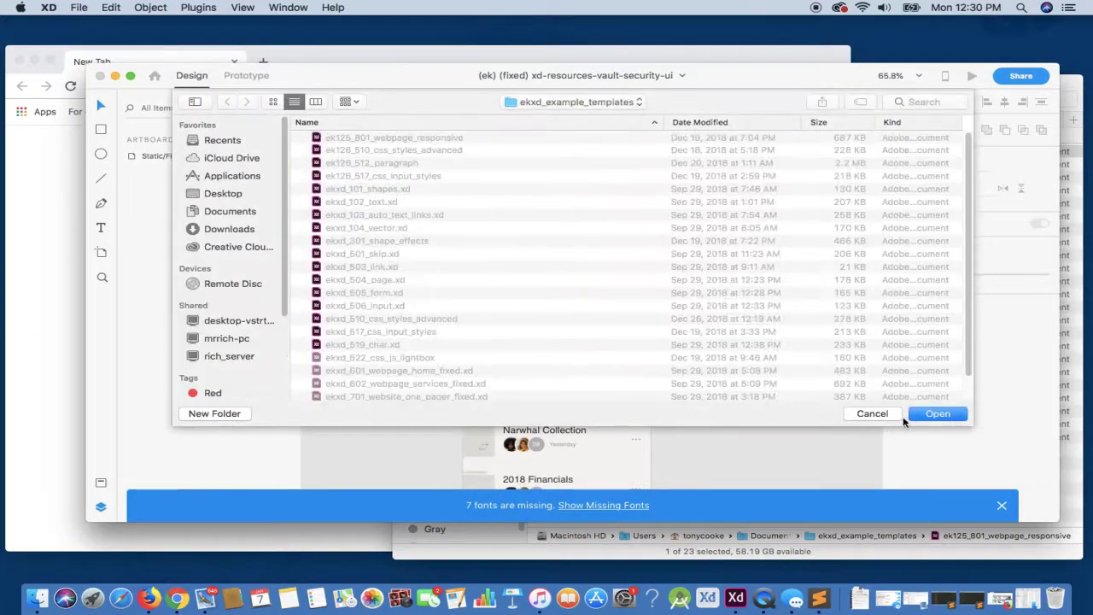
left_click(931, 415)
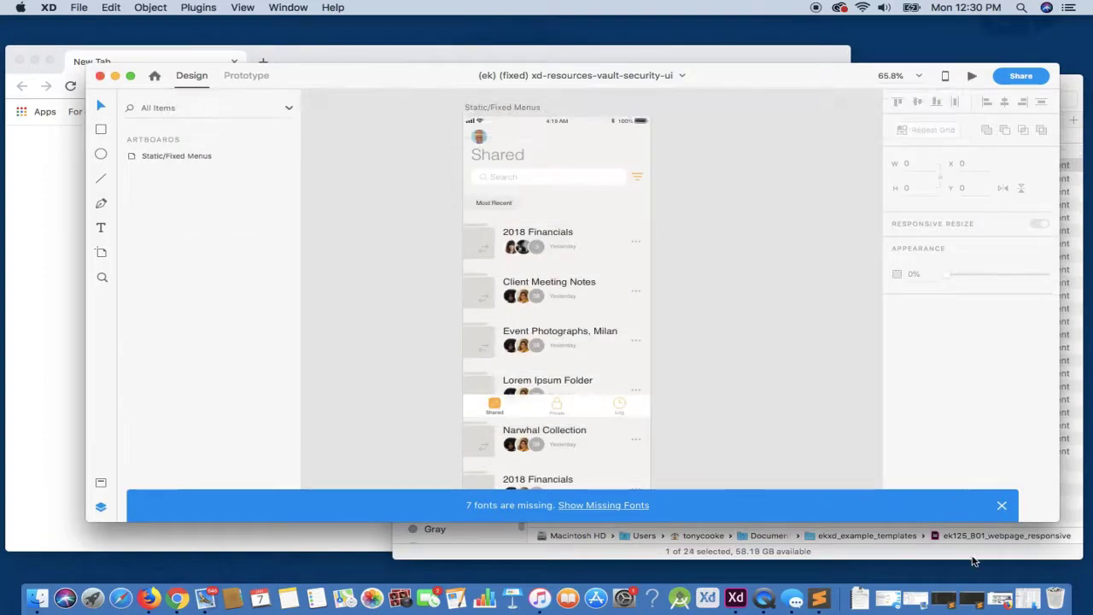
Step: Open static_fixed_menus.html from the new _HTML5_static_fixed_menus export folder in Chrome
left_click(973, 553)
left_click(555, 151)
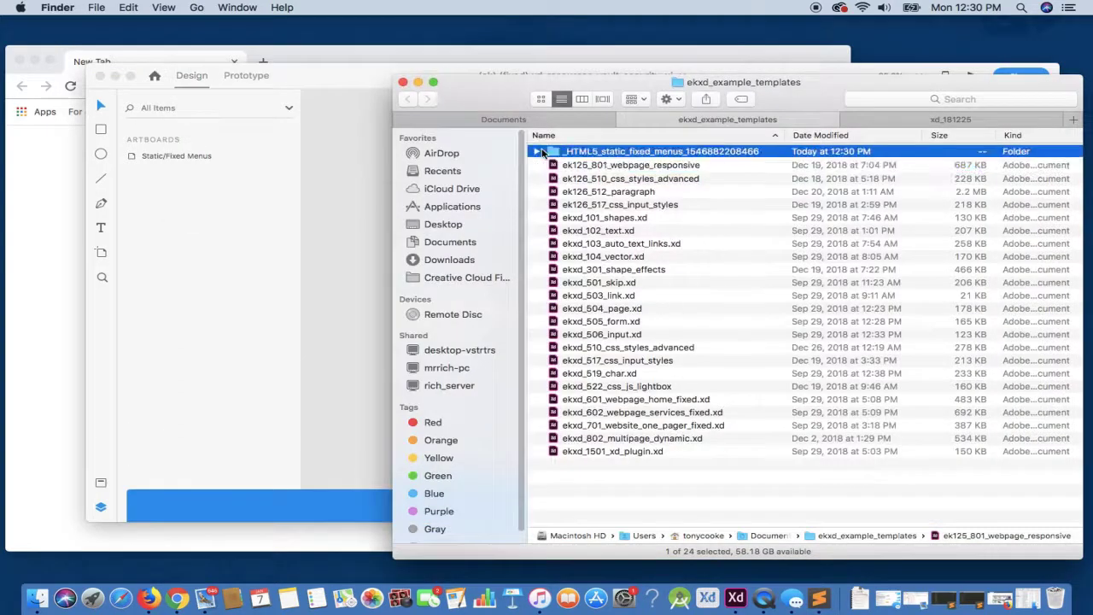
left_click(536, 151)
left_click(610, 190)
left_click_drag(610, 191, 59, 227)
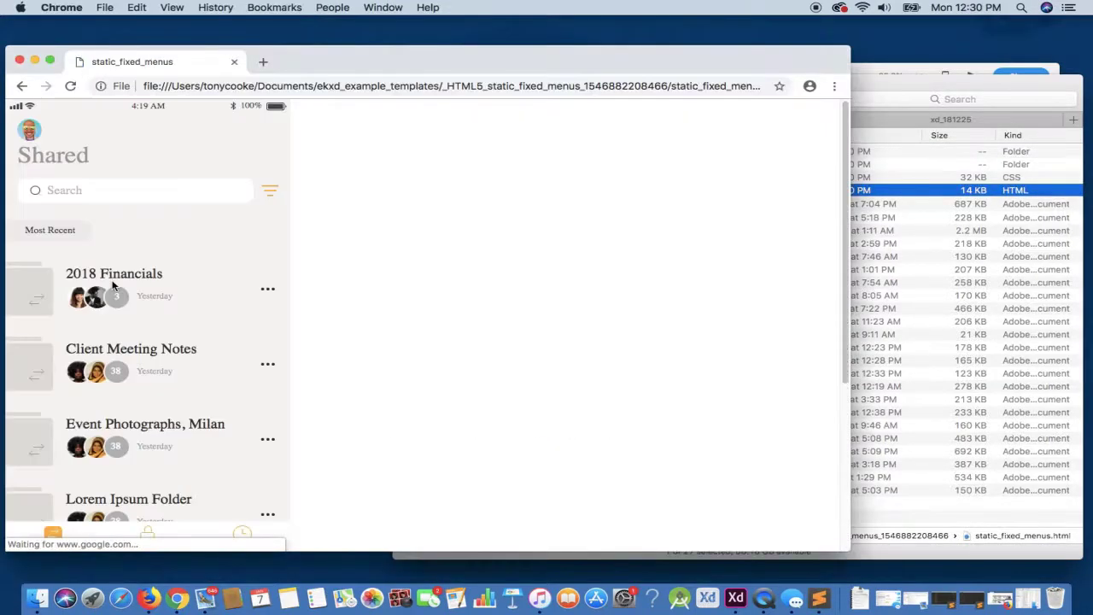
Step: Scroll the page down and up to check whether the tab bar stays fixed
scroll(161, 308, "down", 5)
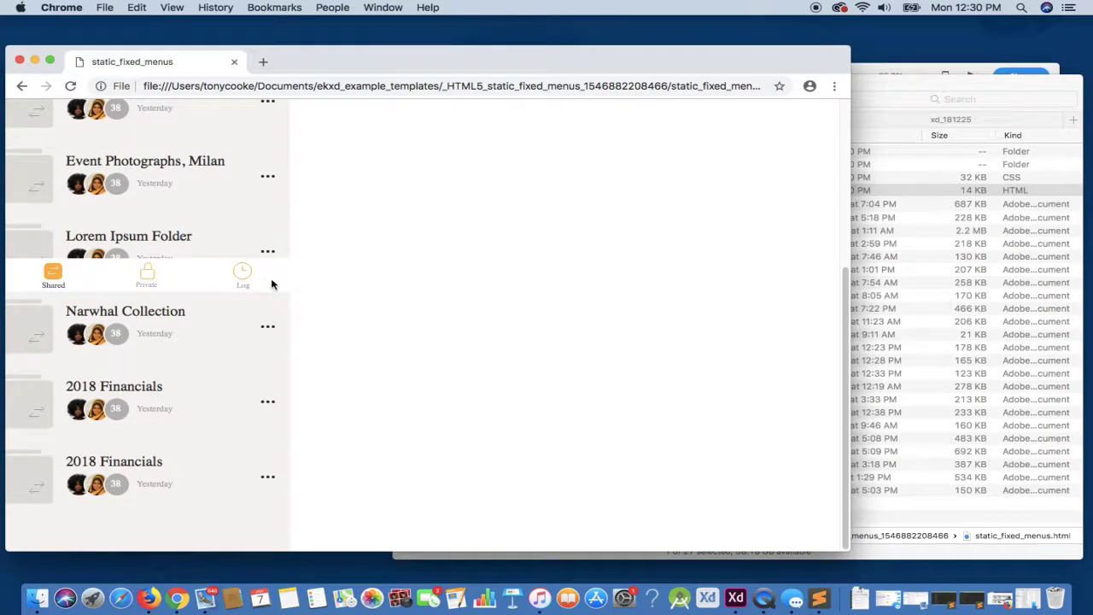
scroll(272, 284, "up", 5)
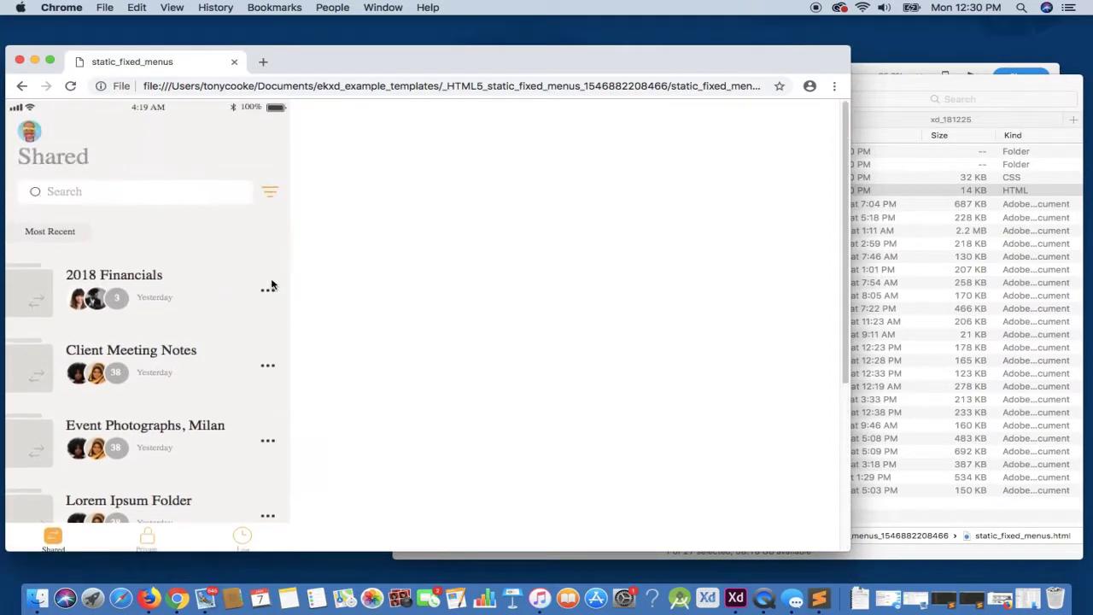
scroll(271, 285, "down", 5)
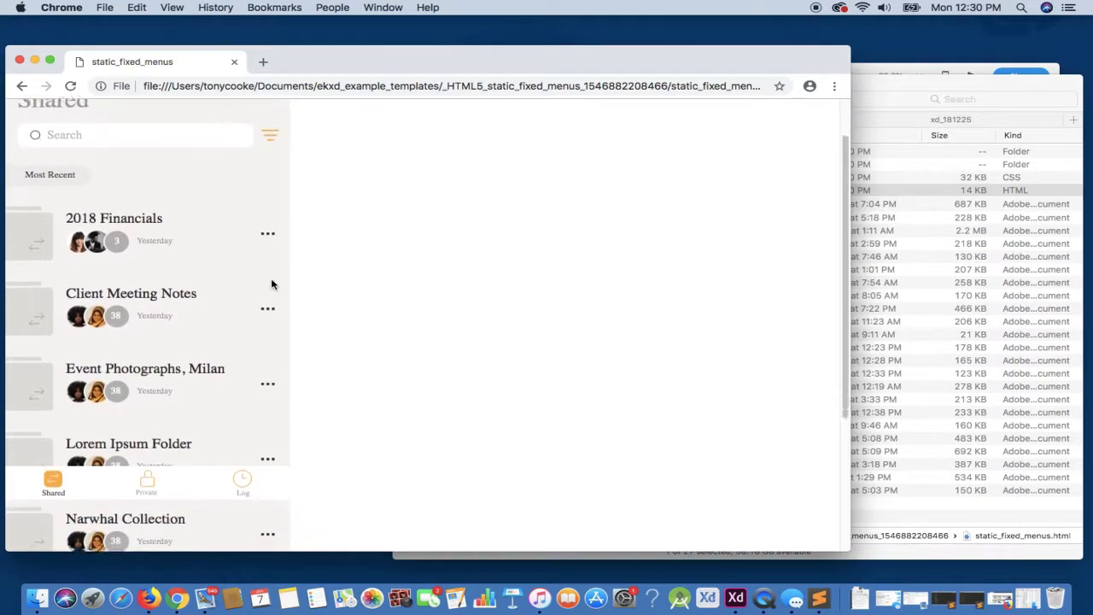
scroll(271, 284, "up", 5)
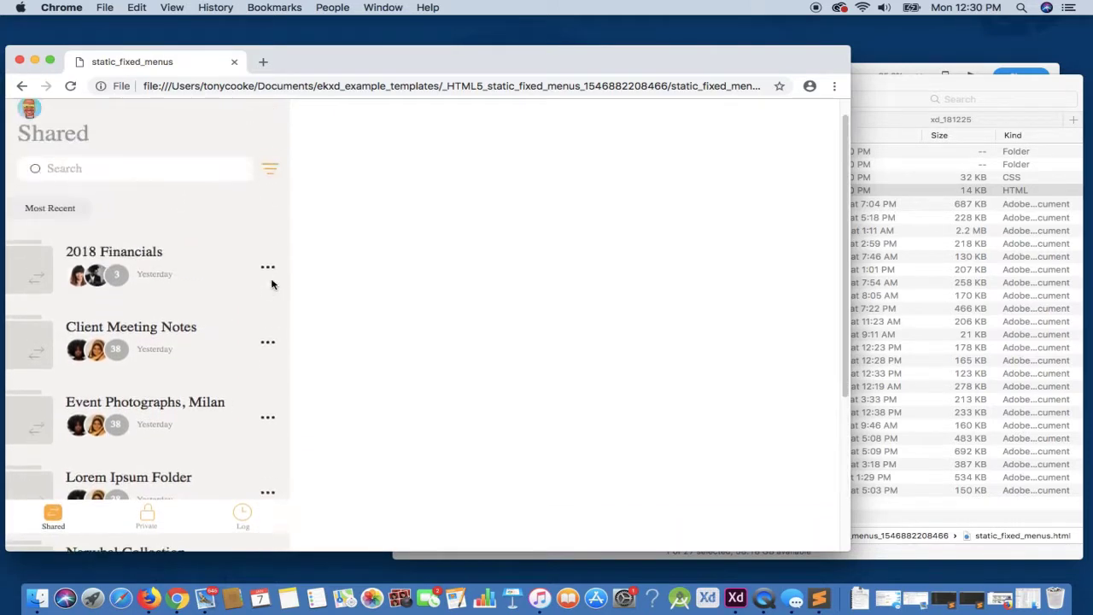
Step: Drag the Tabbar group down to the bottom edge of the Shared artboard, below 2018 Financials
left_click(730, 595)
scroll(635, 485, "down", 5)
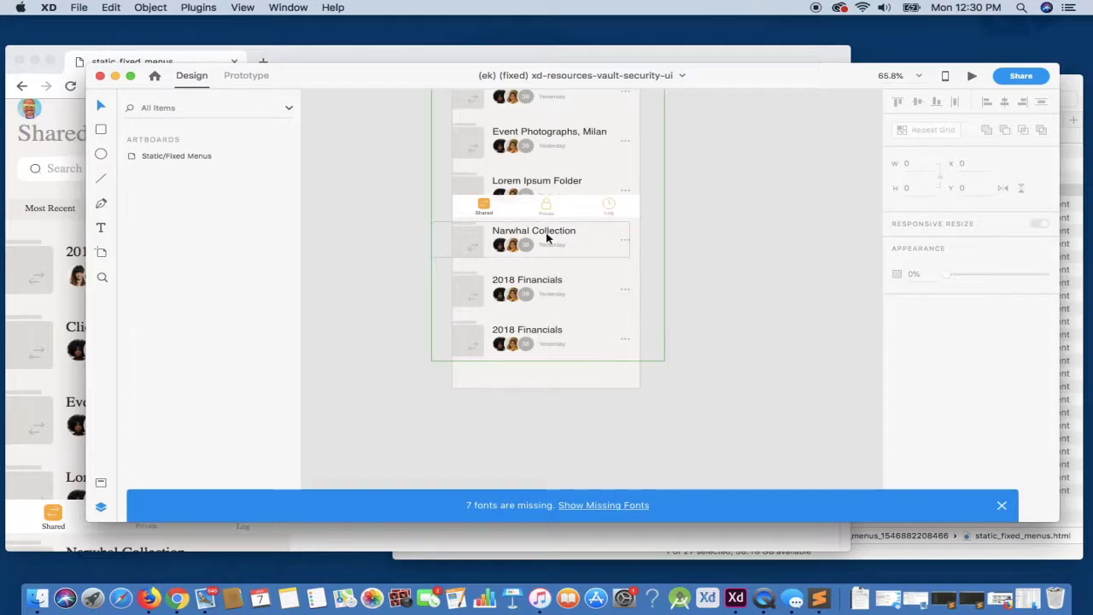
left_click(512, 207)
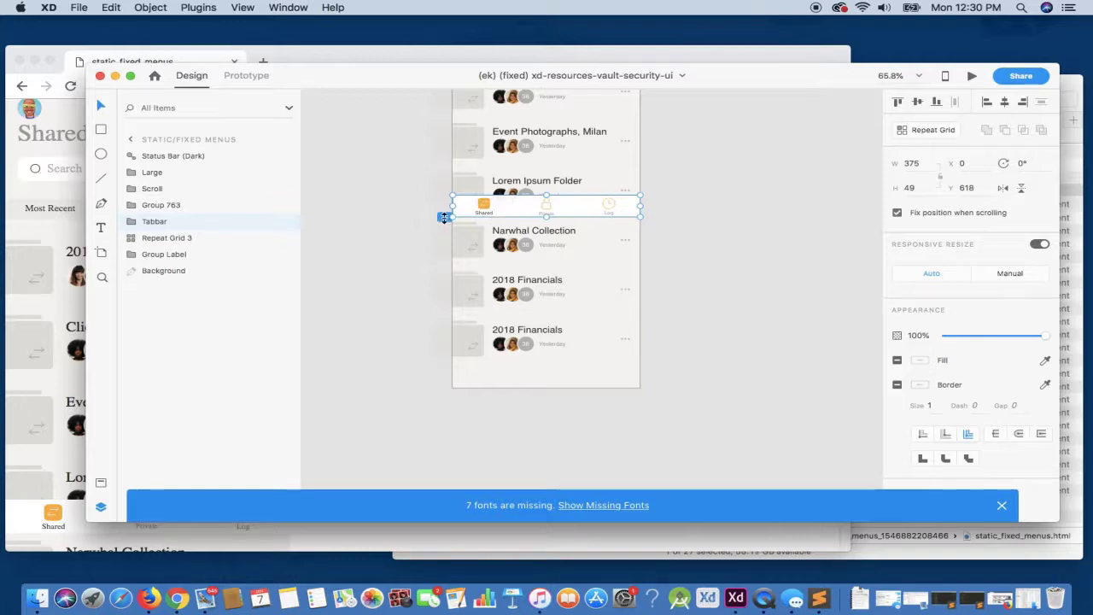
scroll(443, 217, "left", 2)
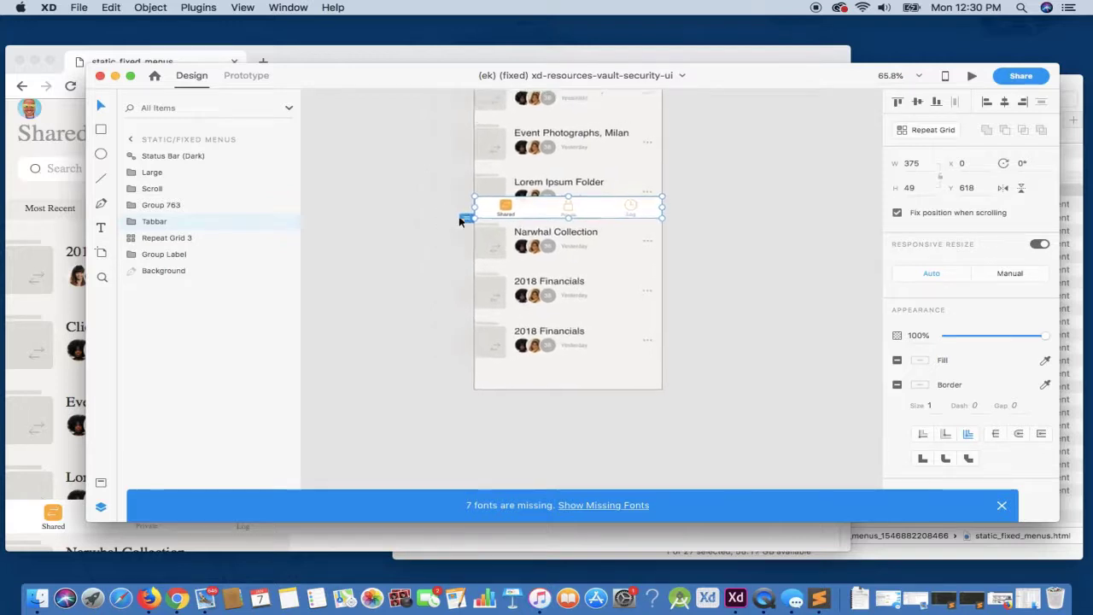
scroll(451, 217, "right", 2)
scroll(455, 220, "up", 3)
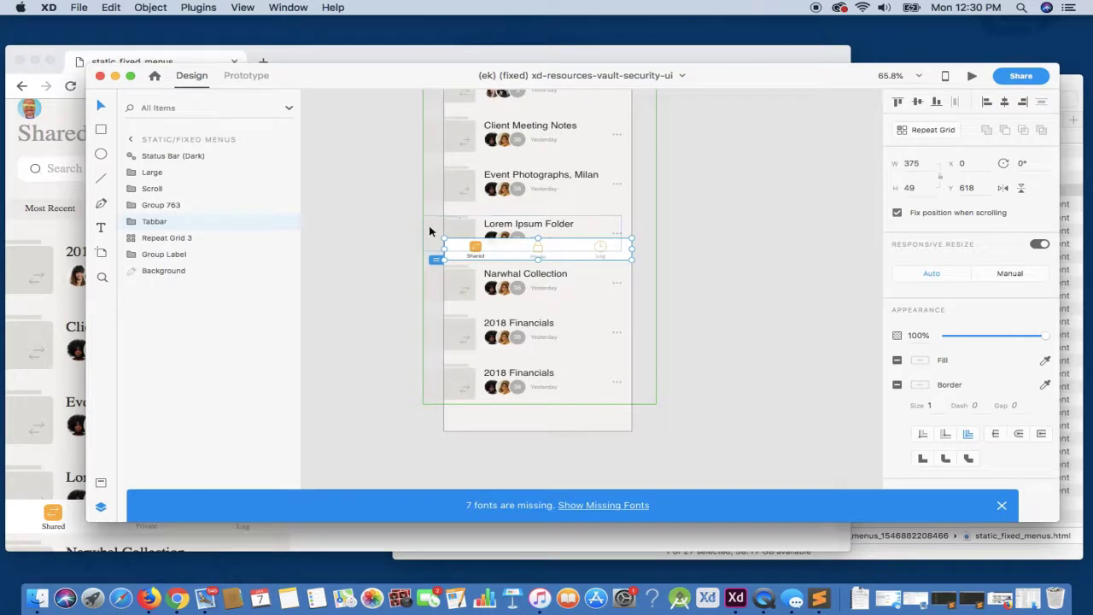
left_click_drag(502, 258, 500, 427)
Step: Re-export the updated design as HTML5 into ekxd_example_templates and collapse the first export folder
left_click(674, 352)
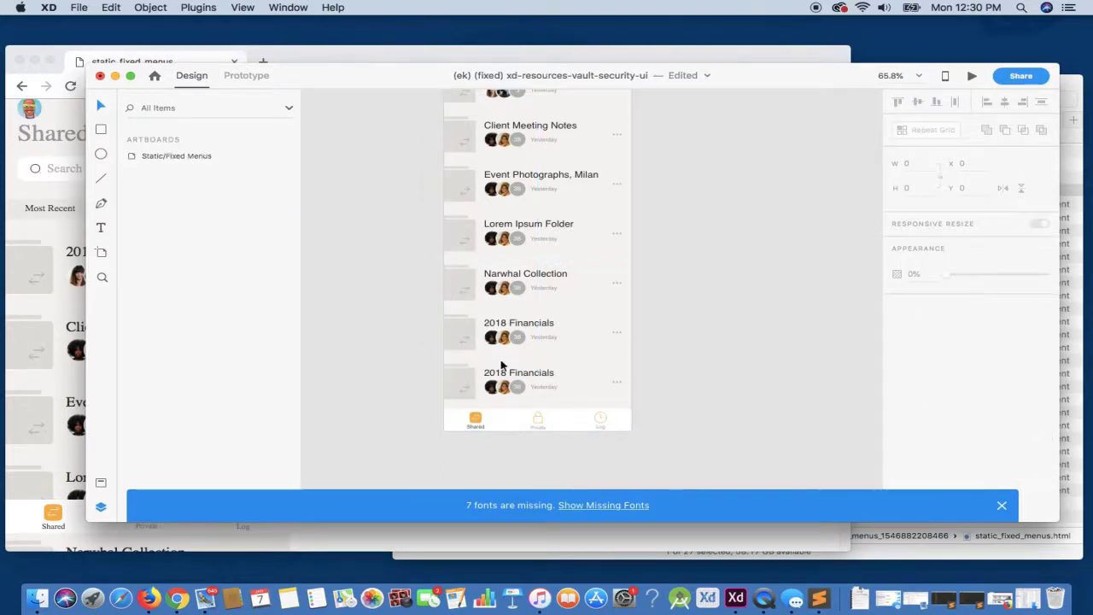
left_click(201, 7)
mouse_move(222, 24)
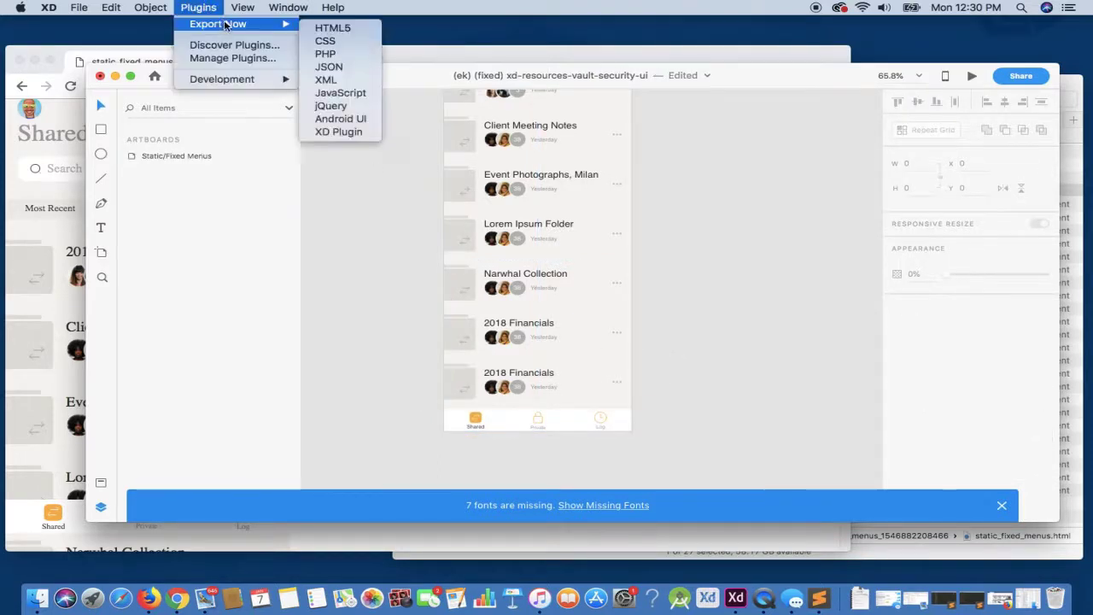
left_click(320, 26)
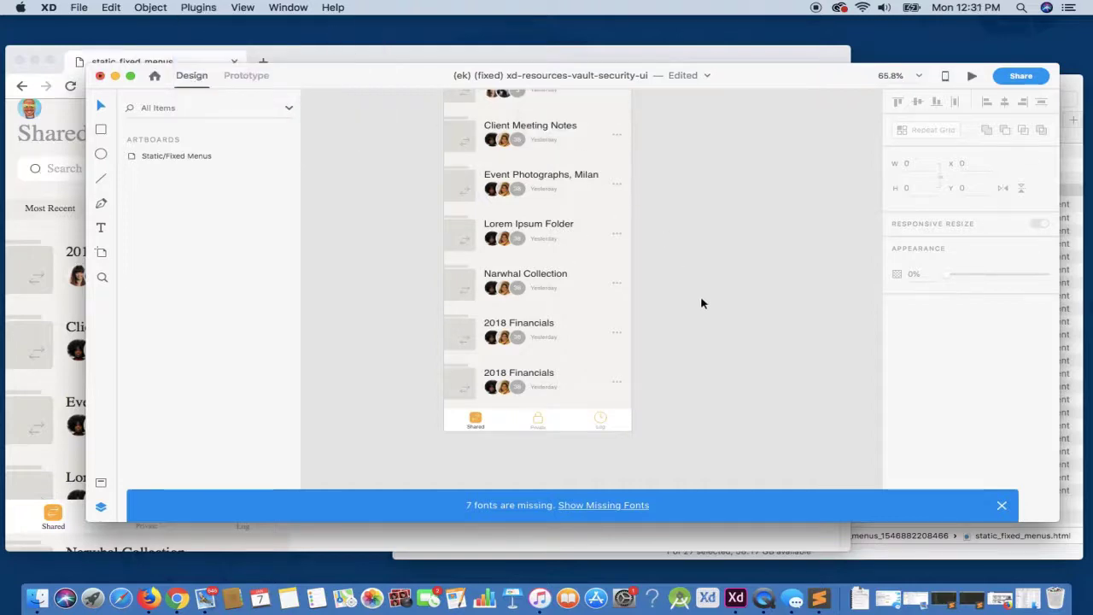
left_click(938, 414)
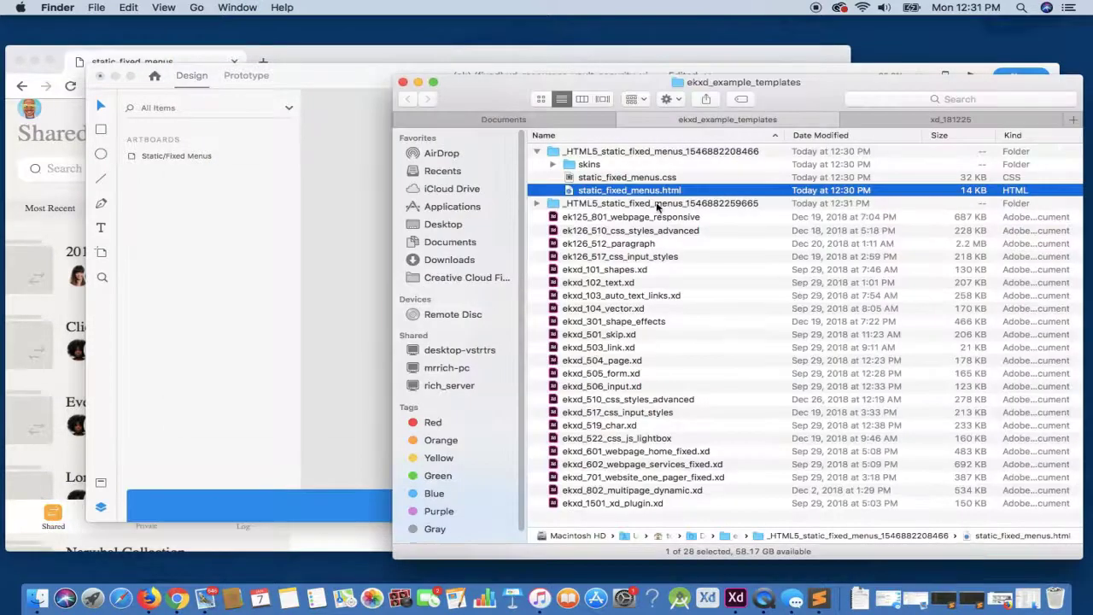
left_click(537, 151)
Step: Open the second export's static_fixed_menus.html in Chrome and scroll down and back up
left_click(536, 164)
left_click_drag(602, 203, 65, 236)
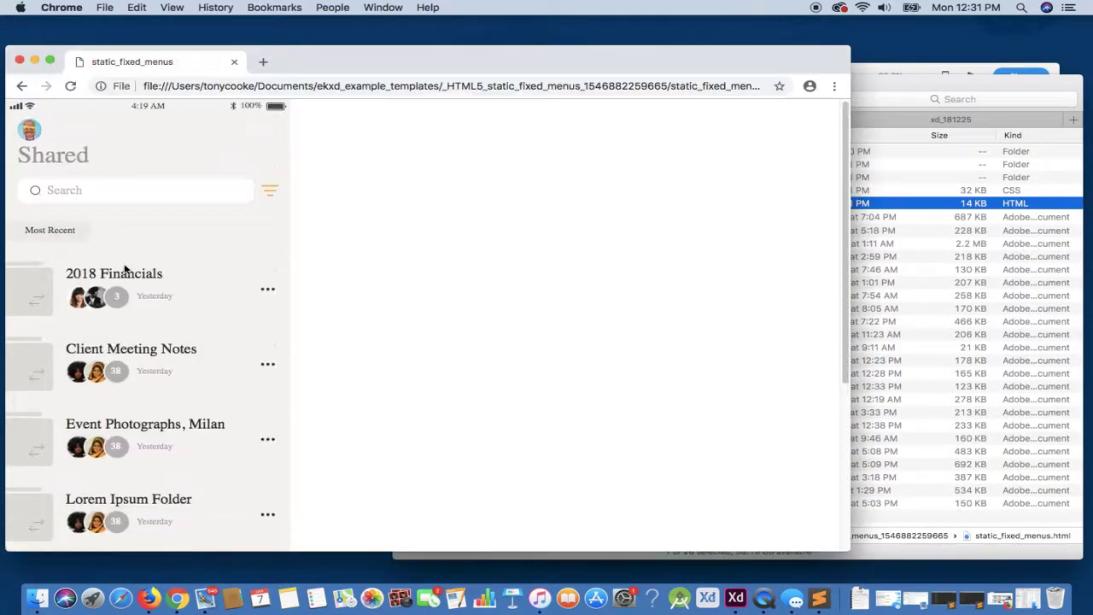
scroll(126, 271, "down", 5)
scroll(124, 268, "up", 5)
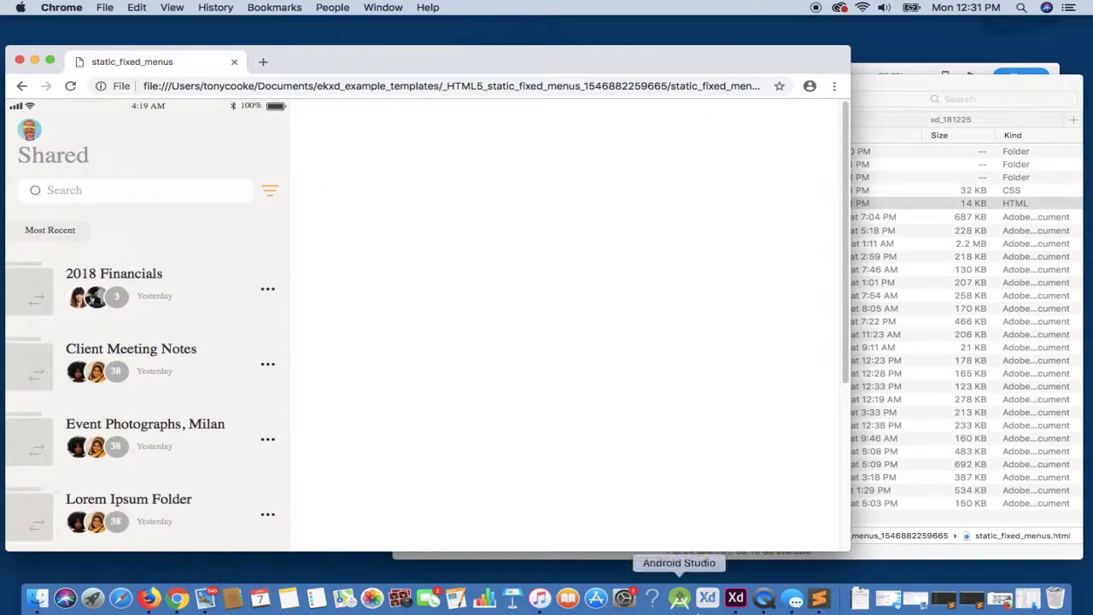
Step: Prefix the Tabbar layer name with ${css|fixed-bottom}
left_click(735, 600)
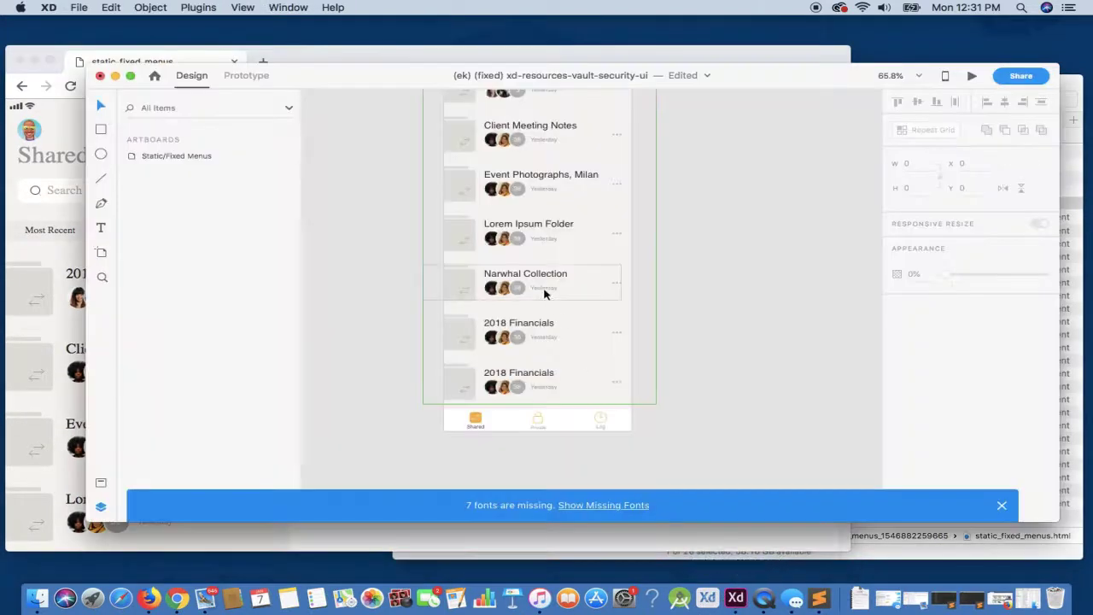
left_click(523, 417)
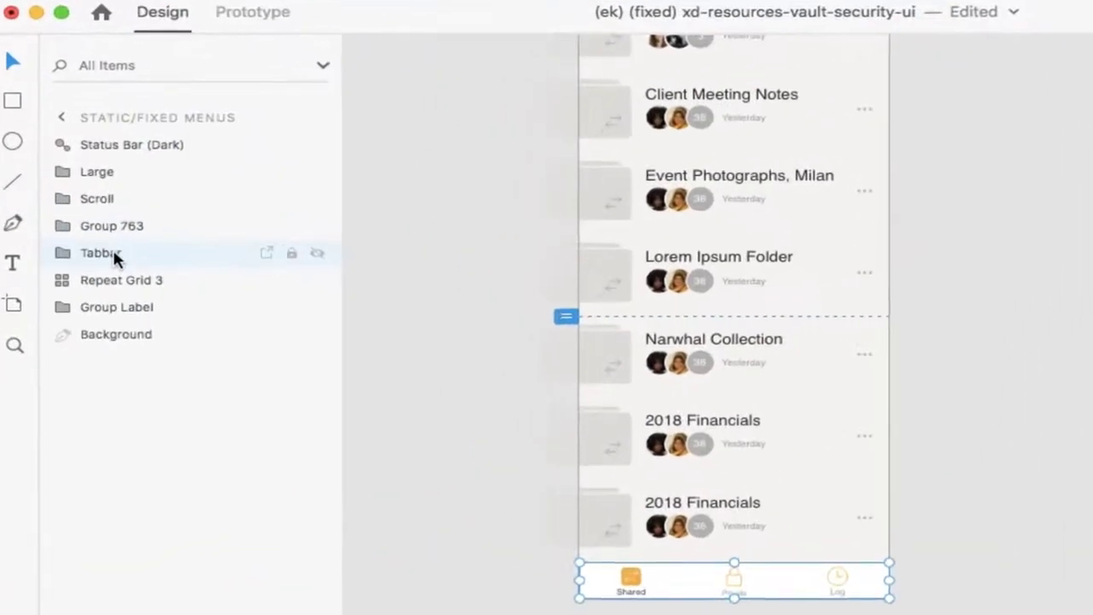
double_click(153, 220)
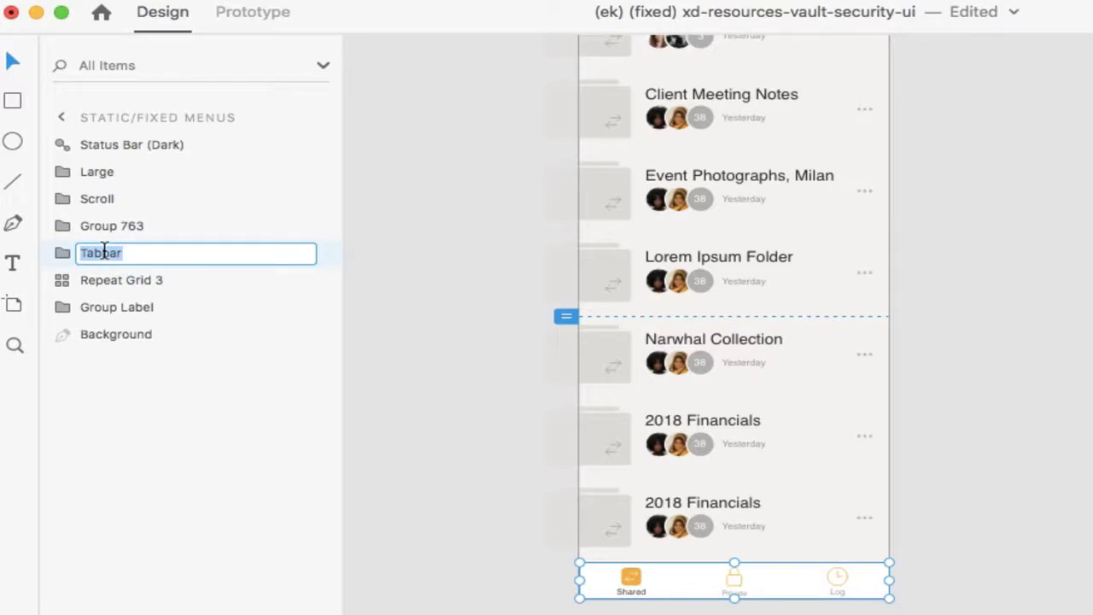
key("Left")
type("${css|fixed-bottom")
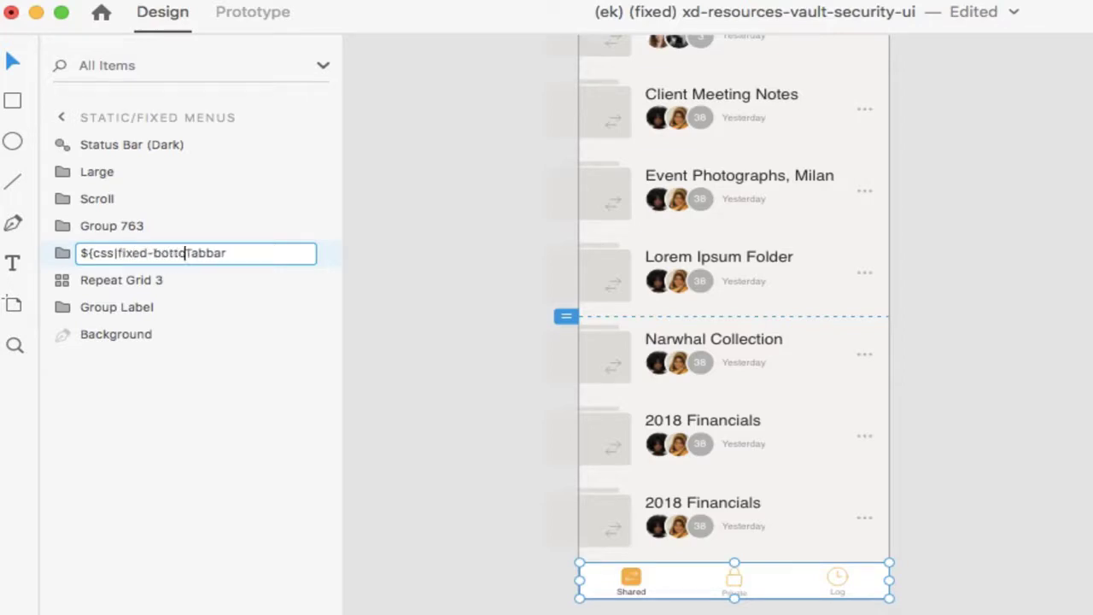
type("}")
key("Return")
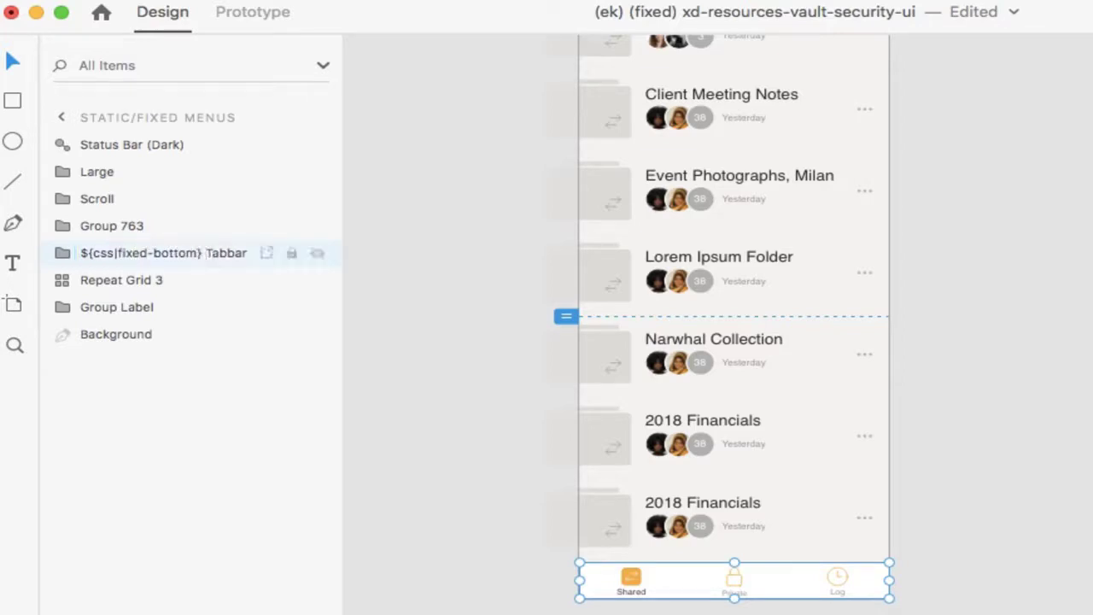
Step: Insert 'style:' after 'css|' so the layer reads ${css|style:fixed-bottom} Tabbar
double_click(89, 253)
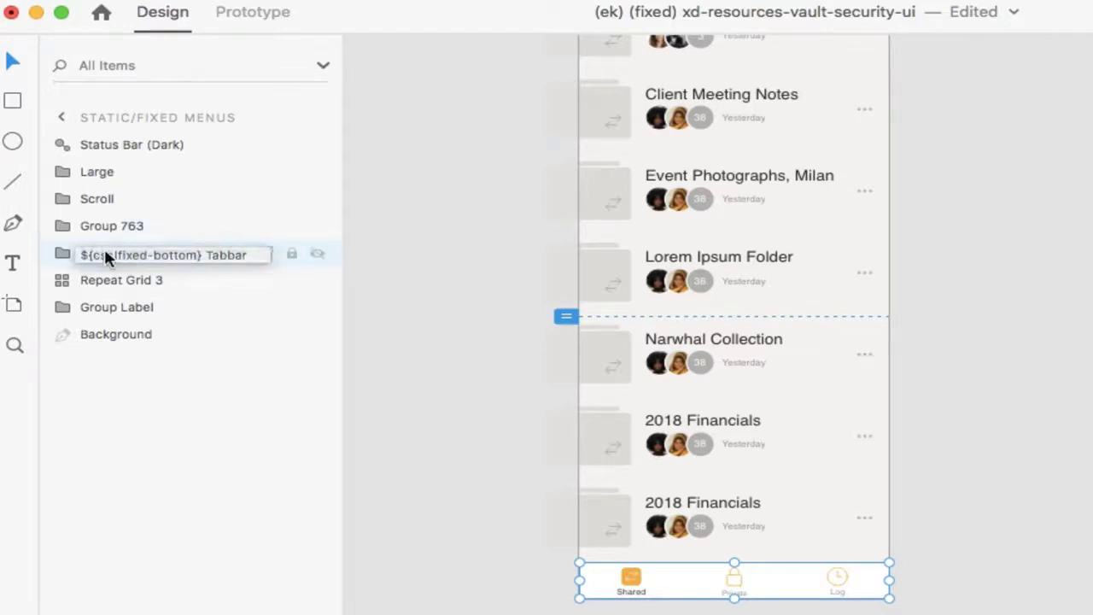
key("Escape")
double_click(117, 252)
left_click(117, 253)
left_click(114, 253)
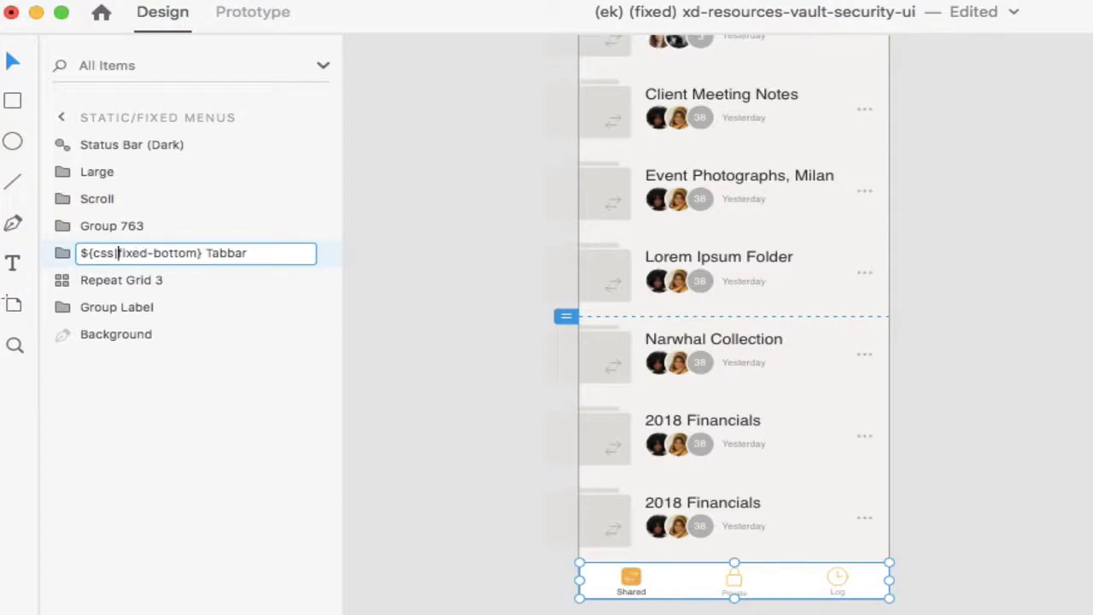
type("style:")
key("Return")
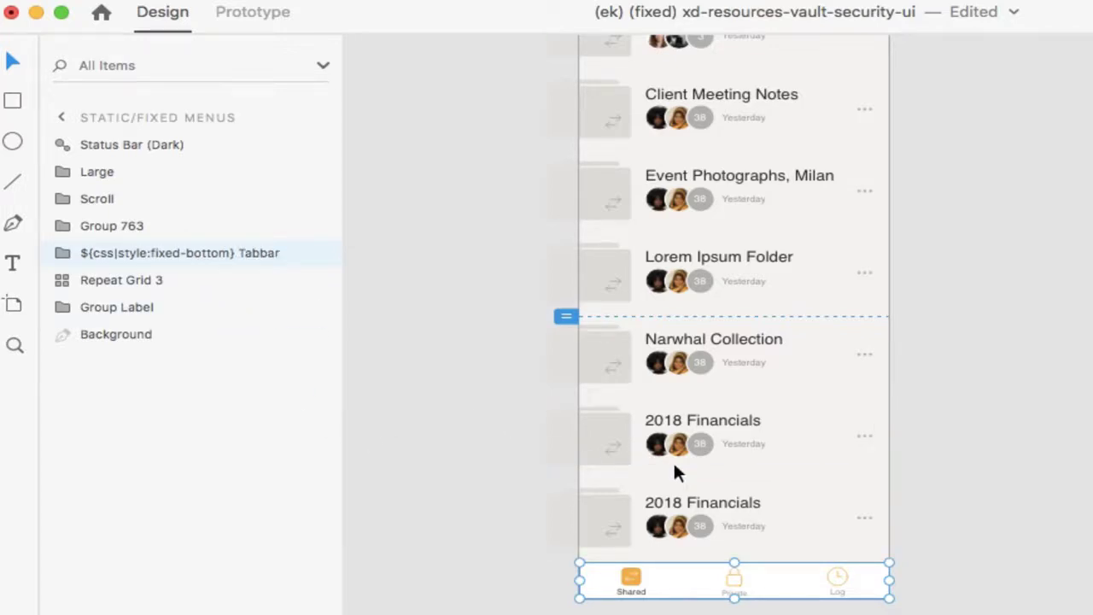
scroll(673, 460, "up", 3)
scroll(674, 472, "up", 4)
scroll(675, 472, "right", 2)
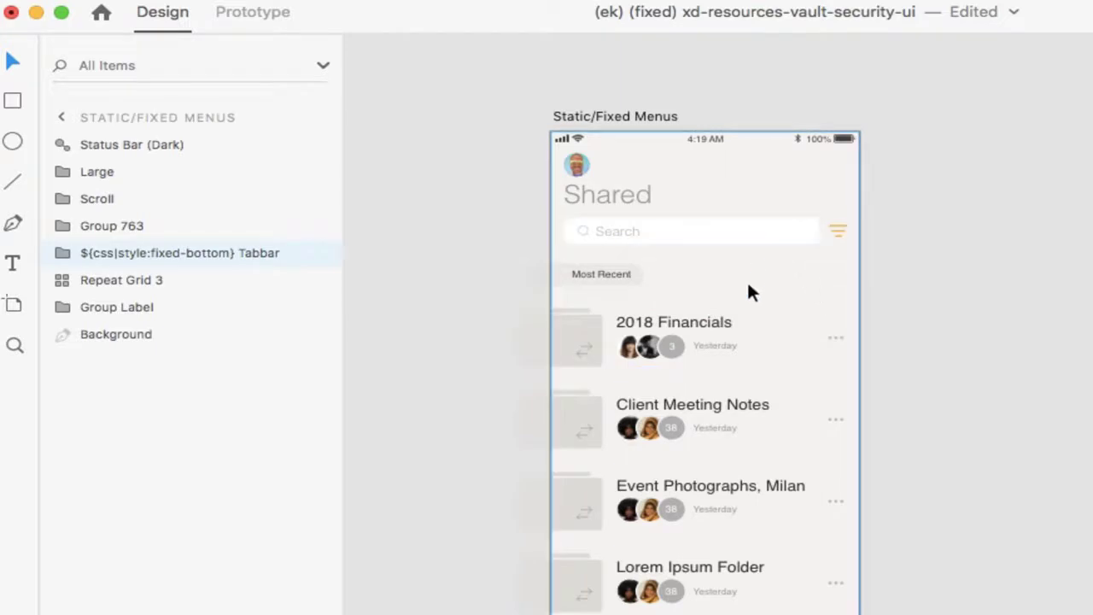
left_click(688, 191)
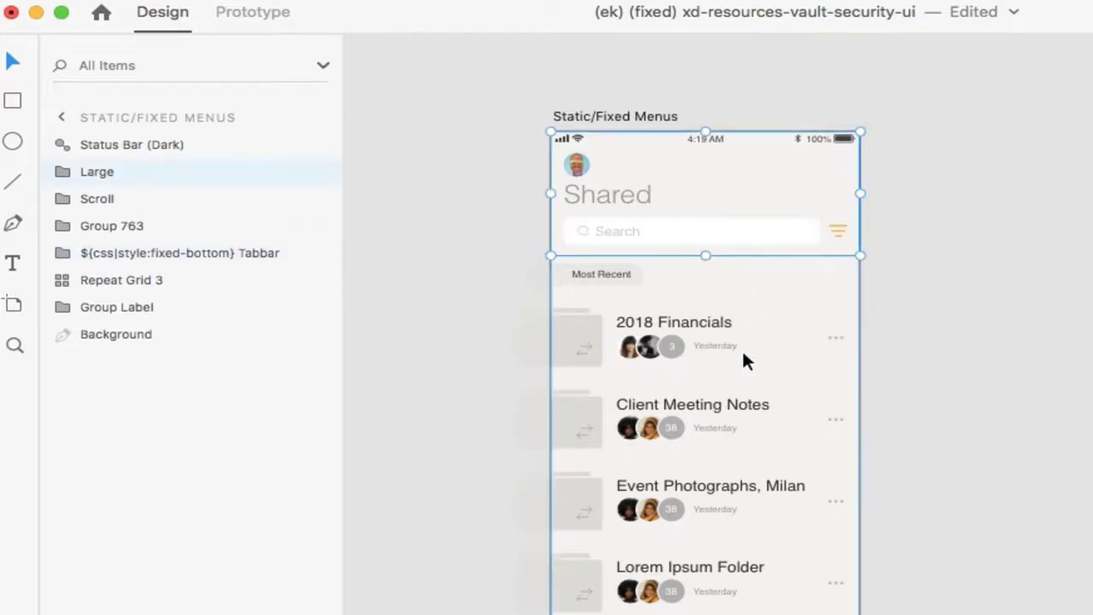
scroll(742, 361, "down", 8)
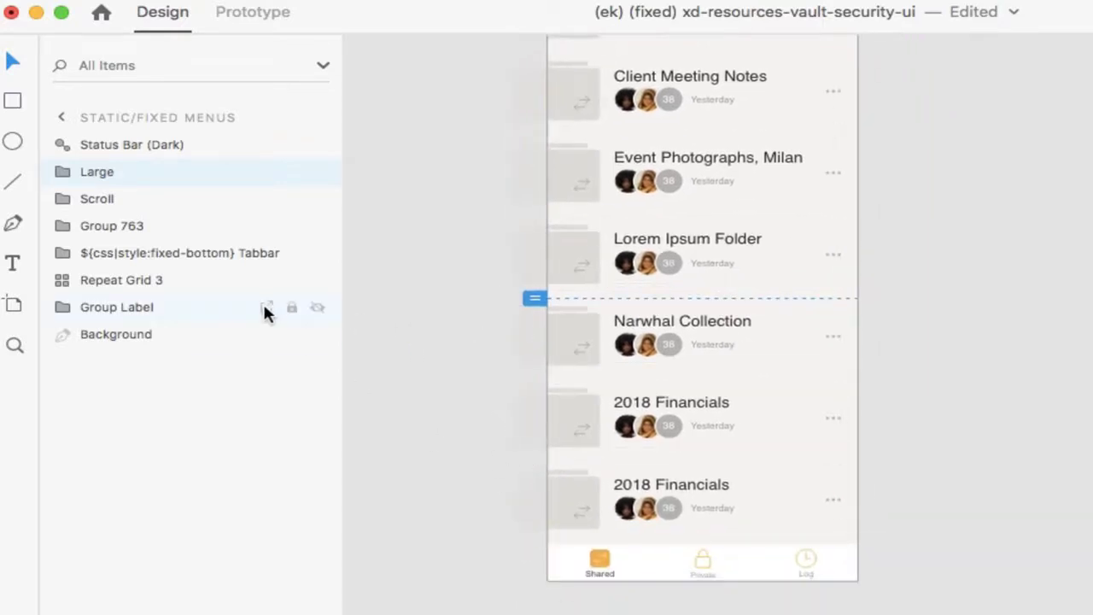
double_click(175, 254)
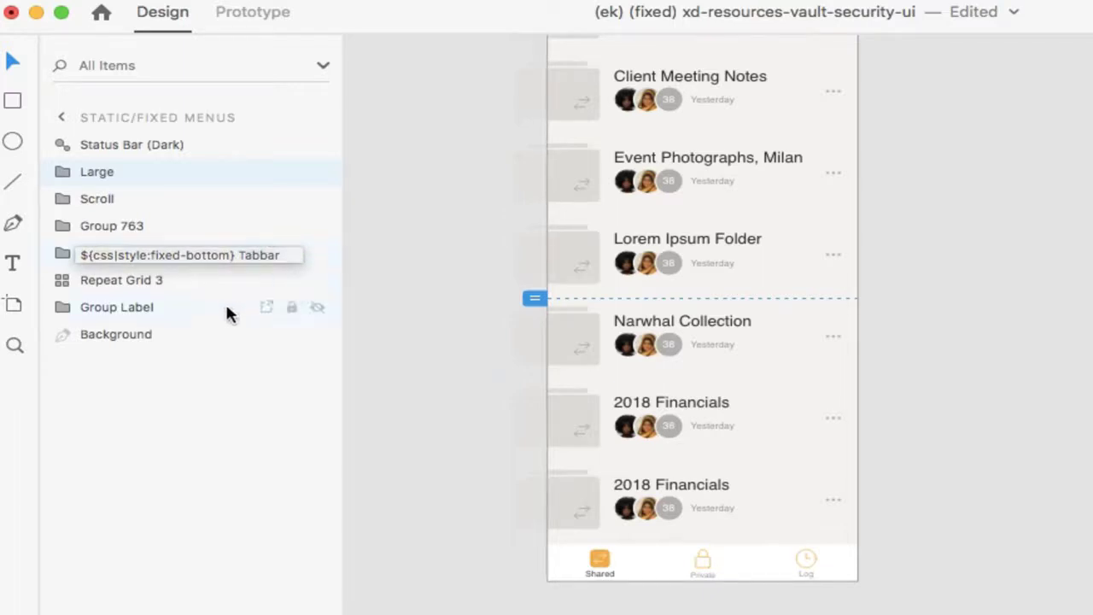
key("Return")
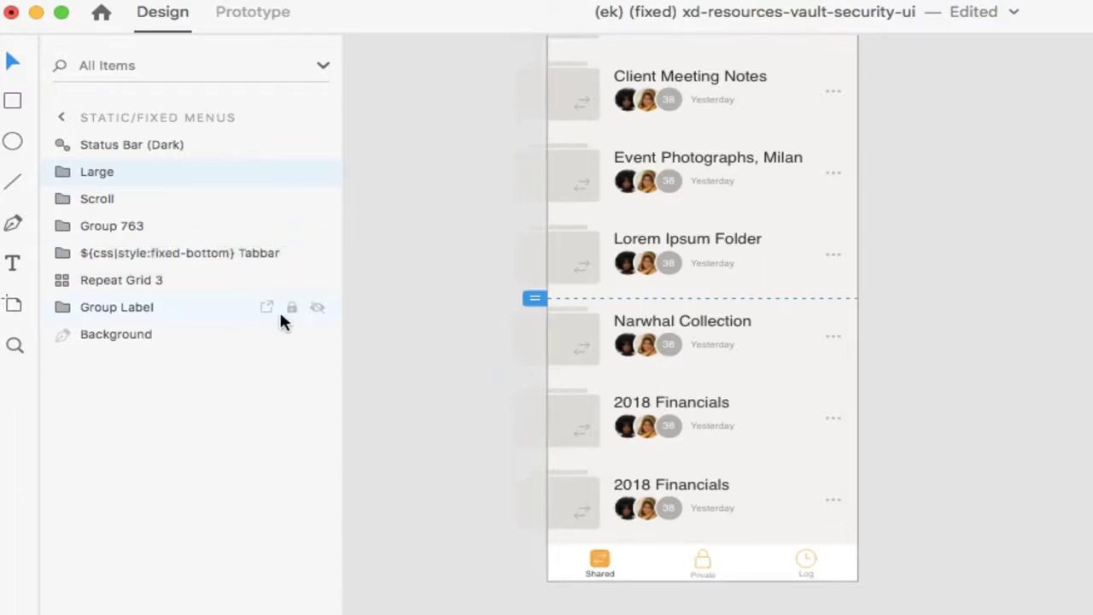
scroll(408, 363, "left", 7)
scroll(408, 363, "up", 5)
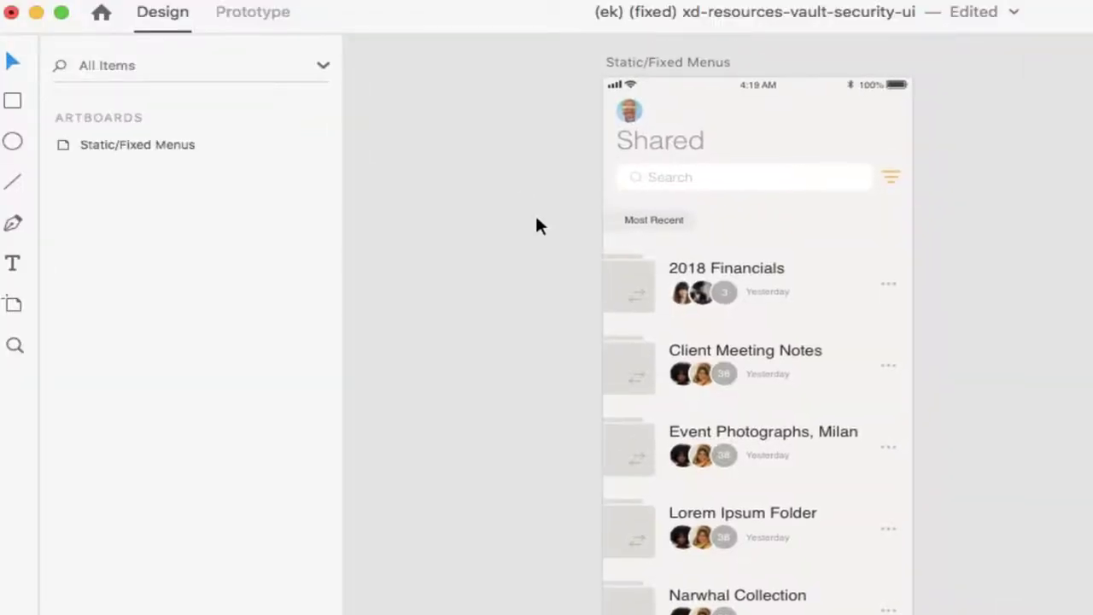
scroll(536, 219, "left", 4)
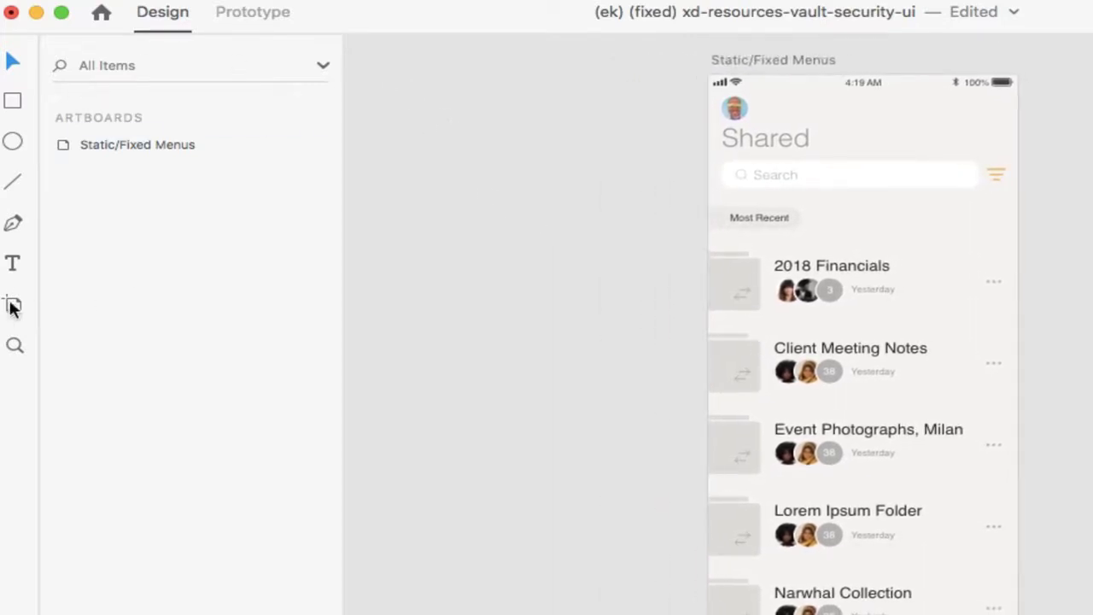
Step: Draw a text box on the pasteboard and type an empty <style> / </style> tag pair
left_click(10, 265)
left_click(19, 269)
left_click_drag(437, 103, 614, 259)
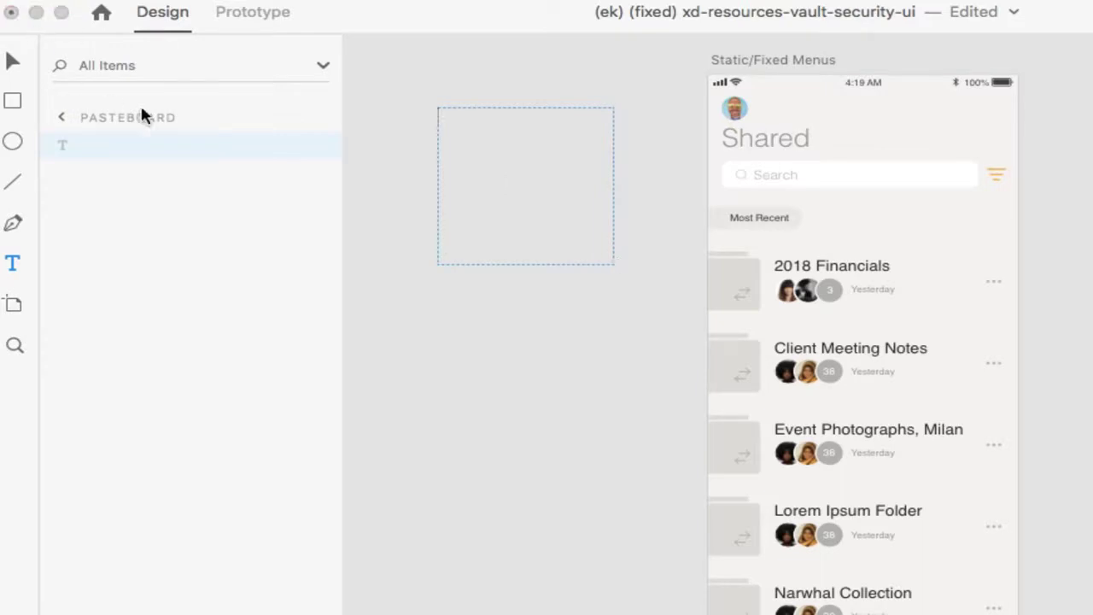
left_click(124, 151)
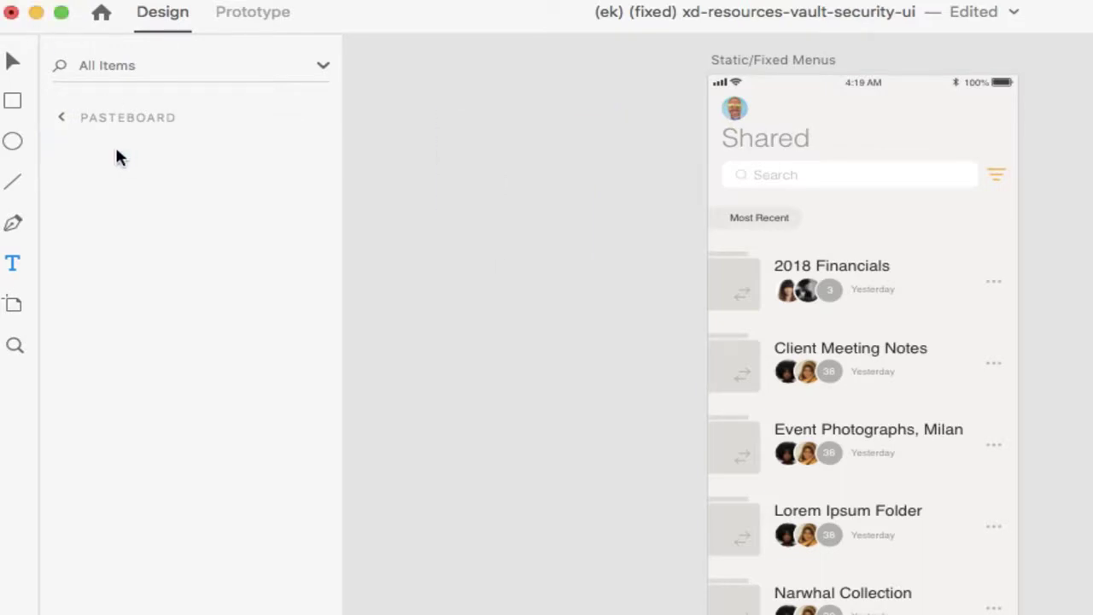
left_click_drag(402, 133, 654, 373)
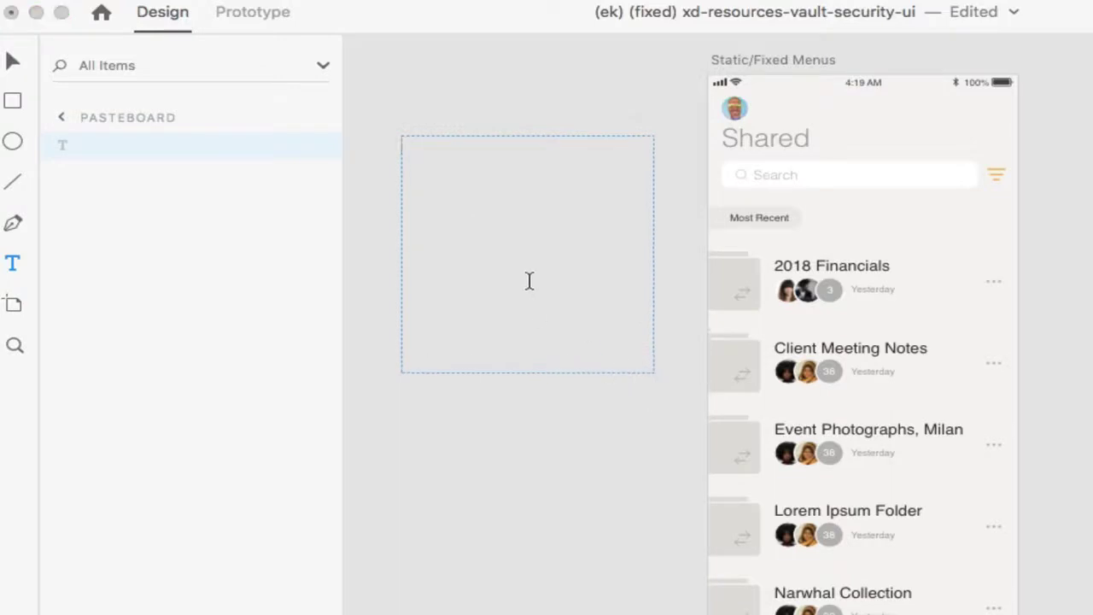
type("<js")
key("BackSpace")
key("BackSpace")
type("style>  </")
type("sty")
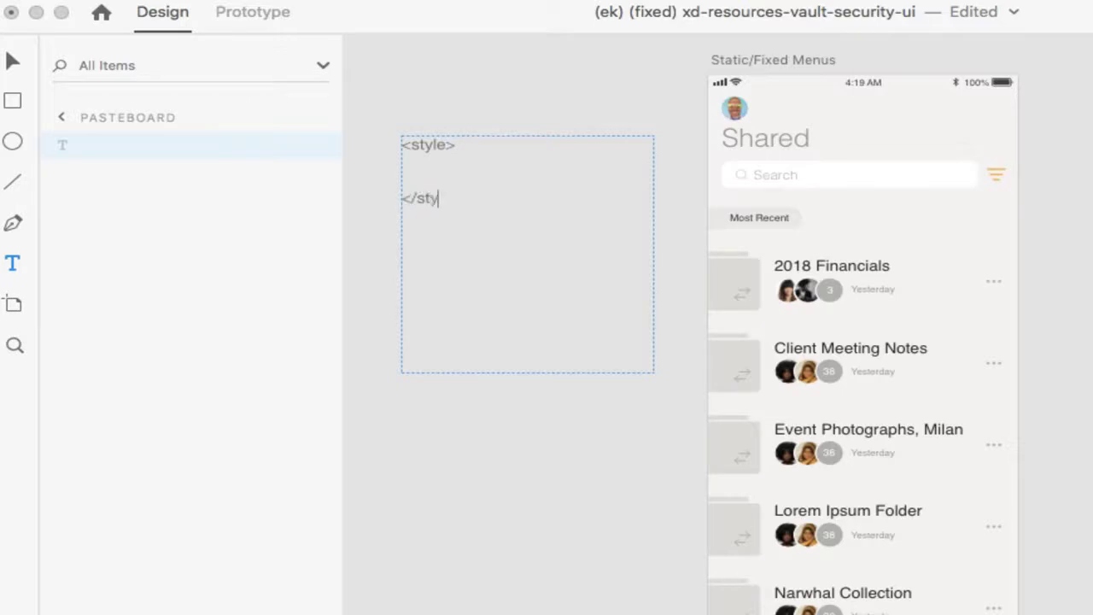
type("le>")
key("Escape")
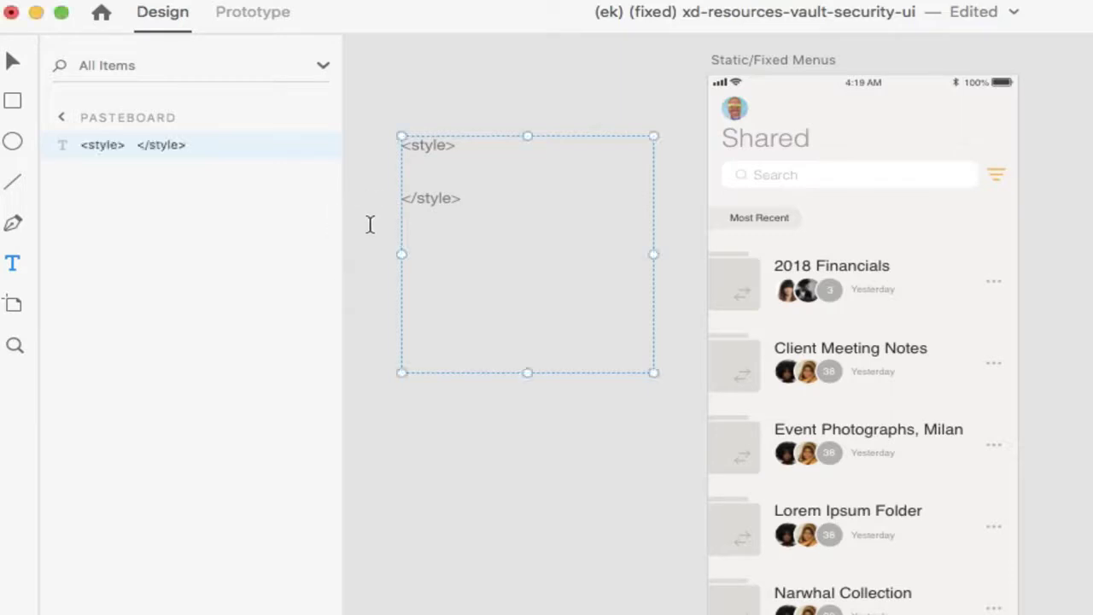
Step: Rename the style text layer to '${code} fixed css'
double_click(171, 145)
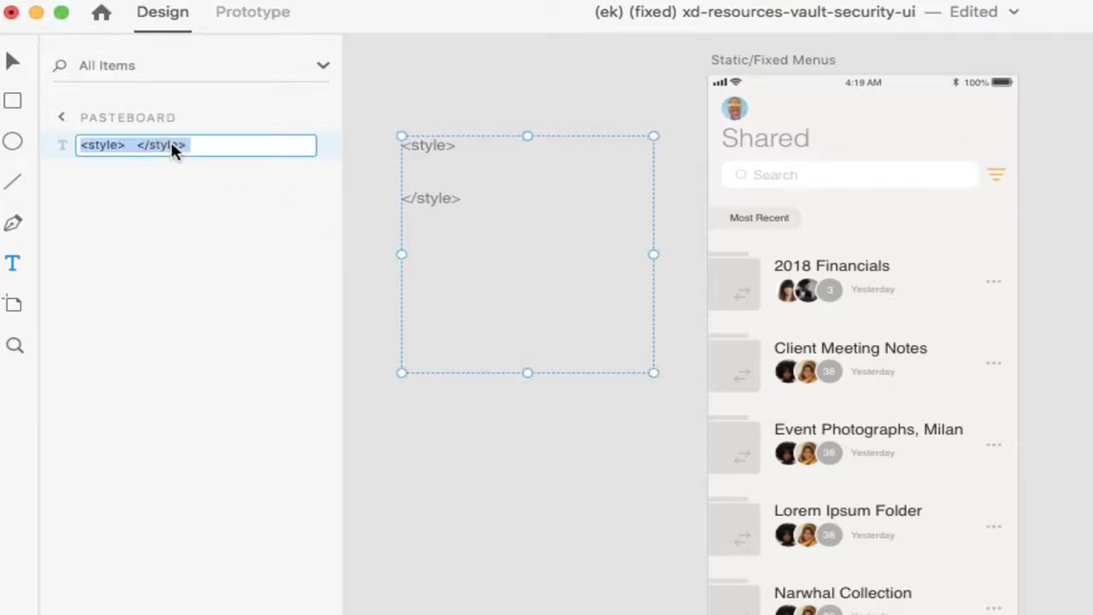
key("BackSpace")
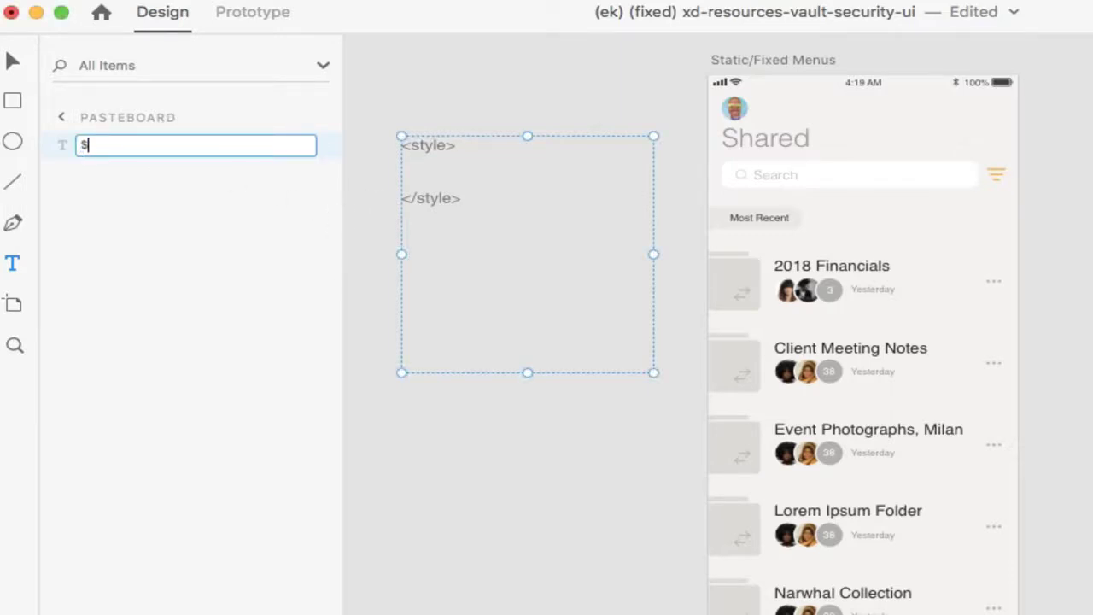
type("${css")
key("BackSpace")
key("BackSpace")
type("ode")
type("fixed css")
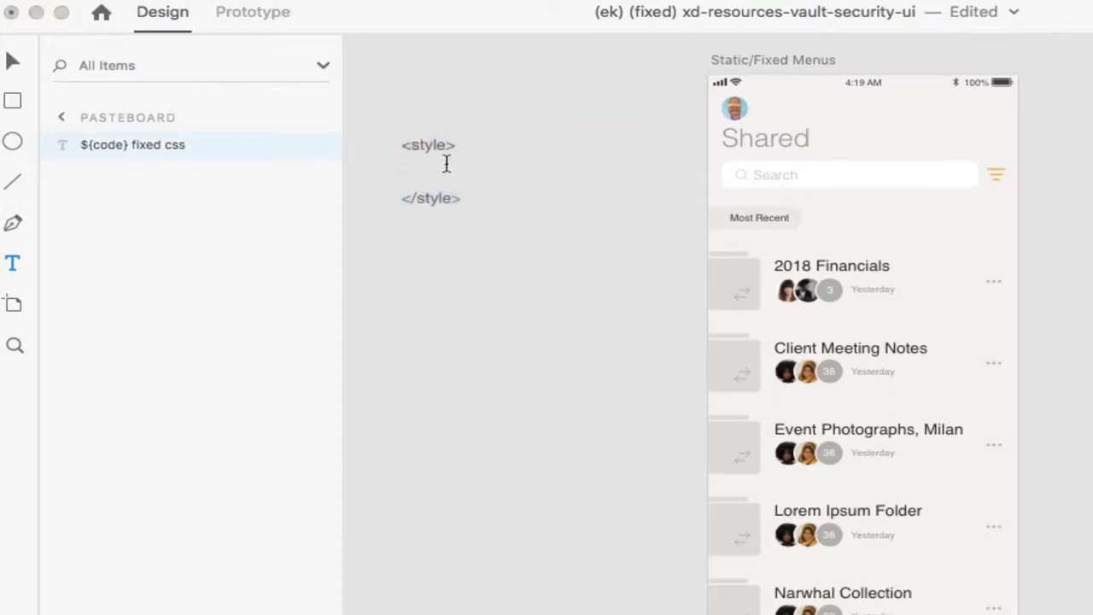
double_click(443, 160)
left_click(472, 160)
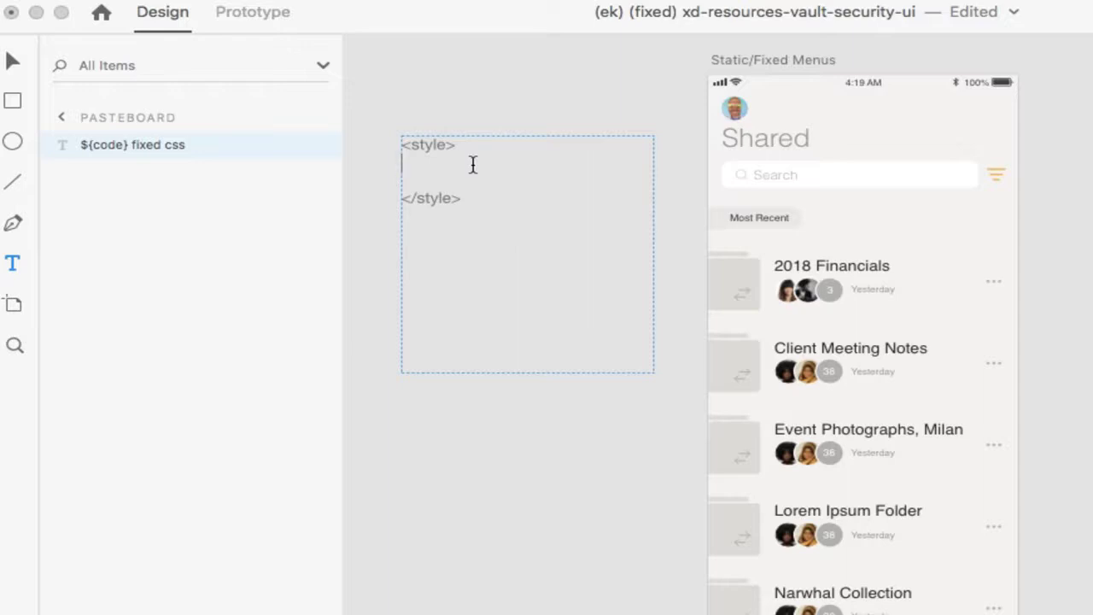
Step: Type an empty .fixed-bottom{ } rule between the style tags
type(".fixed-bottom")
type("{")
key("Return")
key("Return")
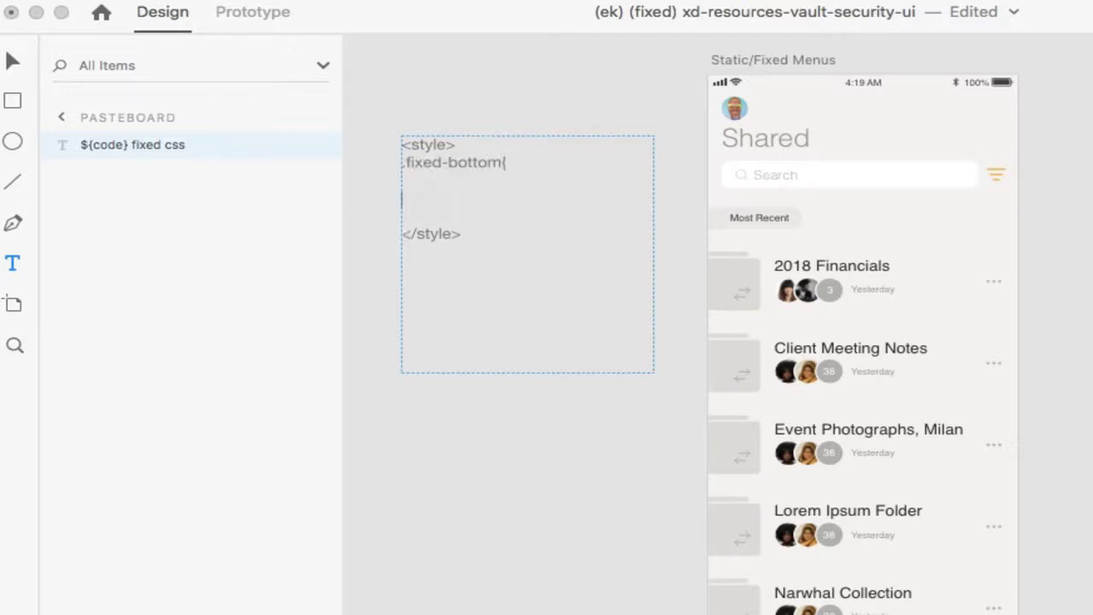
type("}")
key("Escape")
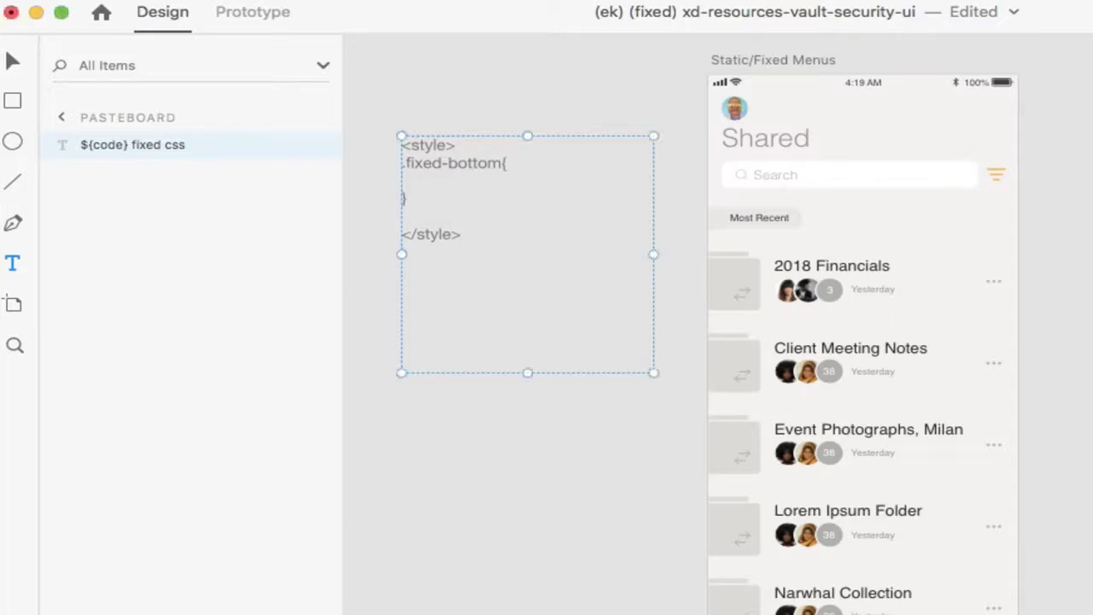
Step: Add position:fixed; inside the rule, undoing autocorrect capitals, and start a z- line
double_click(433, 191)
key("super+a")
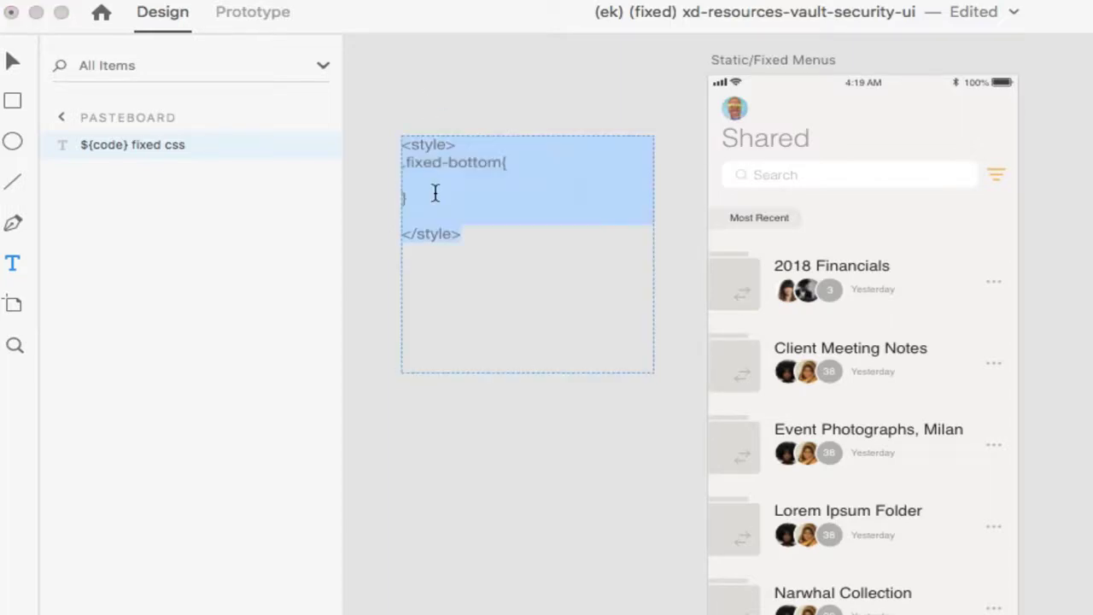
left_click(434, 191)
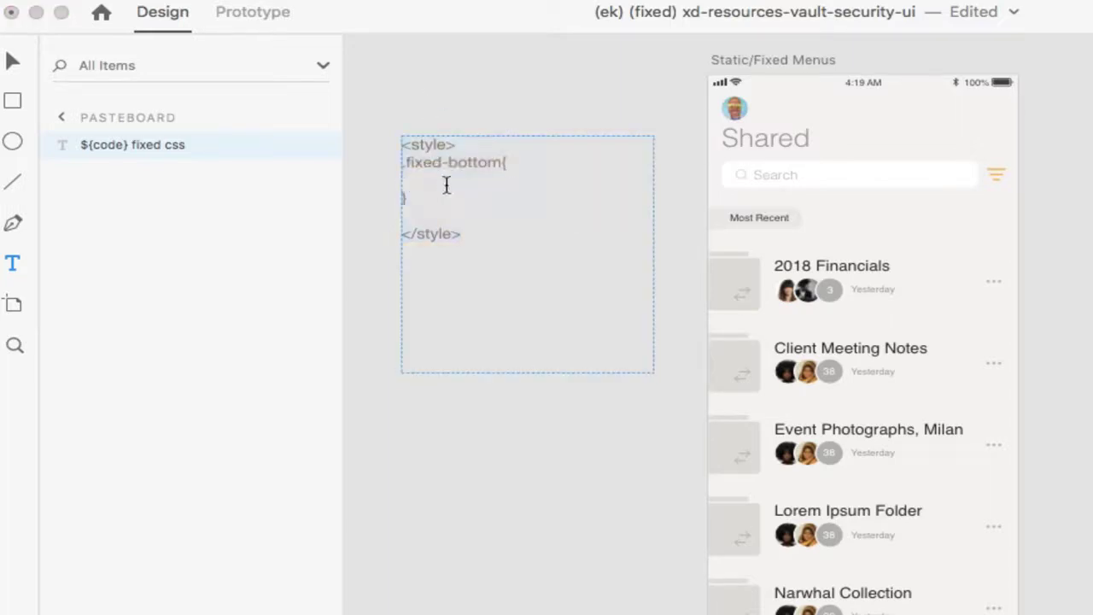
type("position:fixed;")
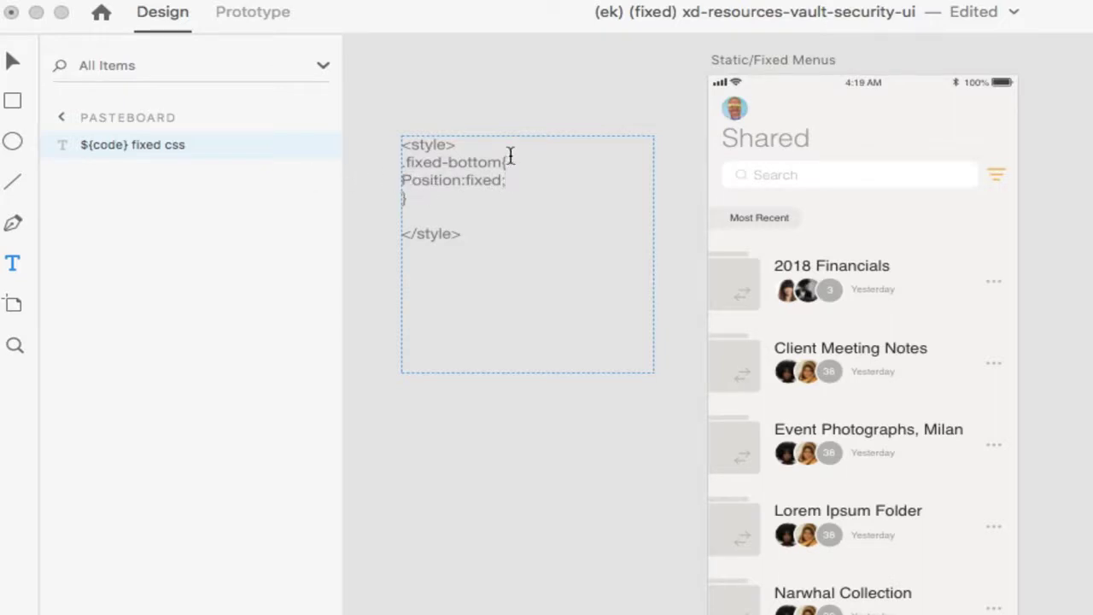
key("super+z")
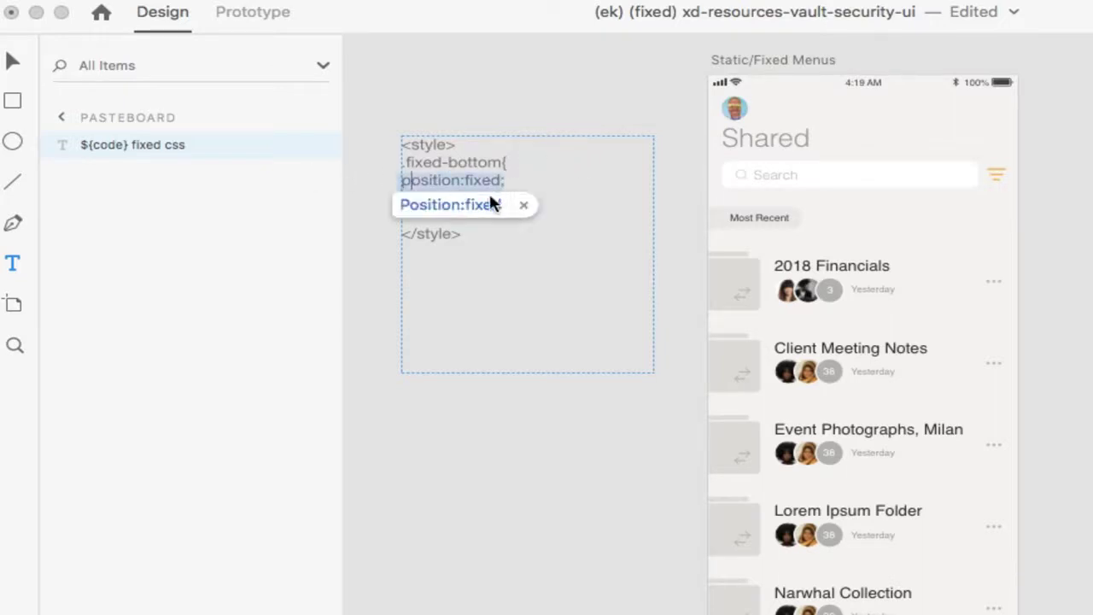
left_click(491, 203)
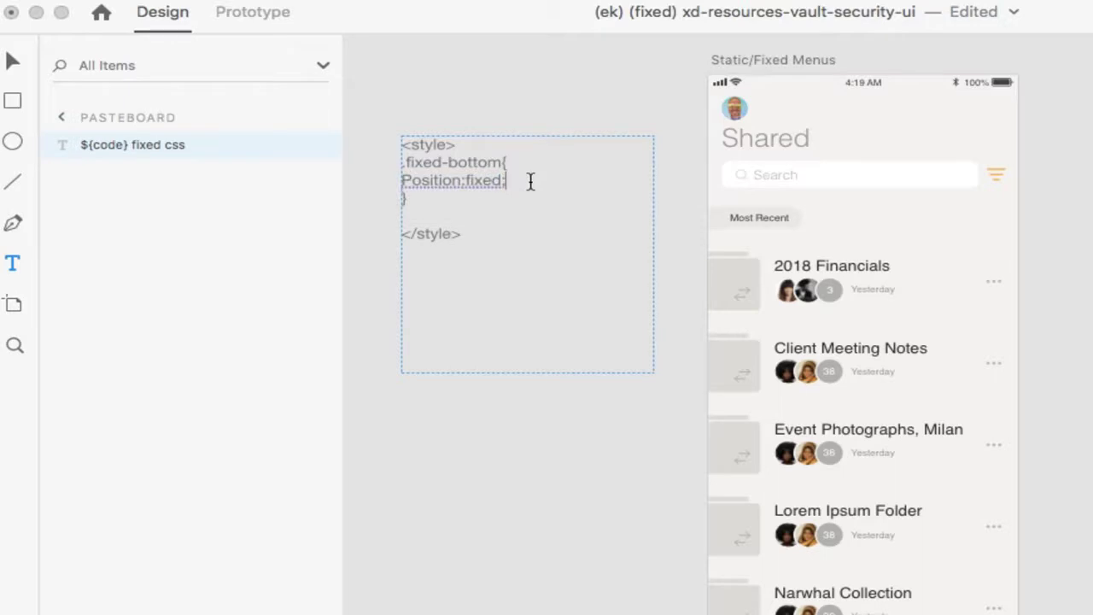
key("super+z")
left_click(530, 180)
key("Return")
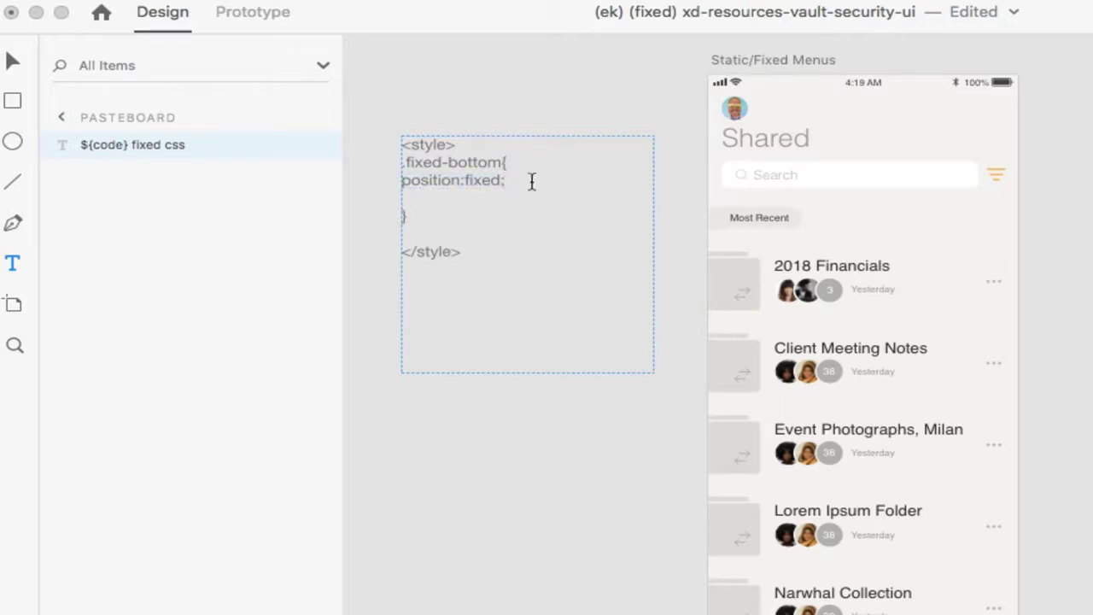
type("z")
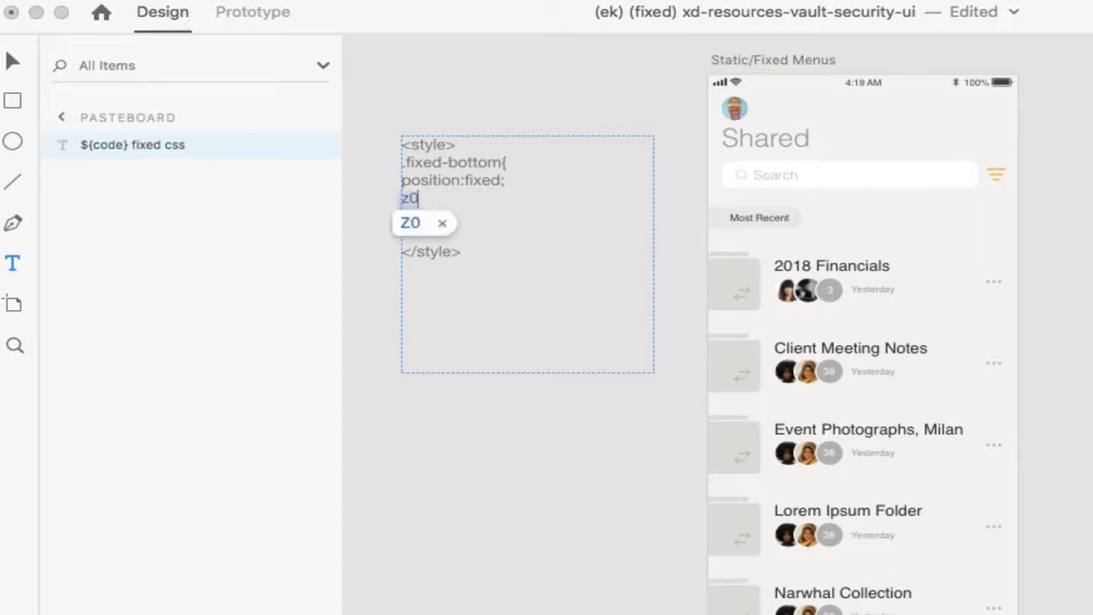
type("-")
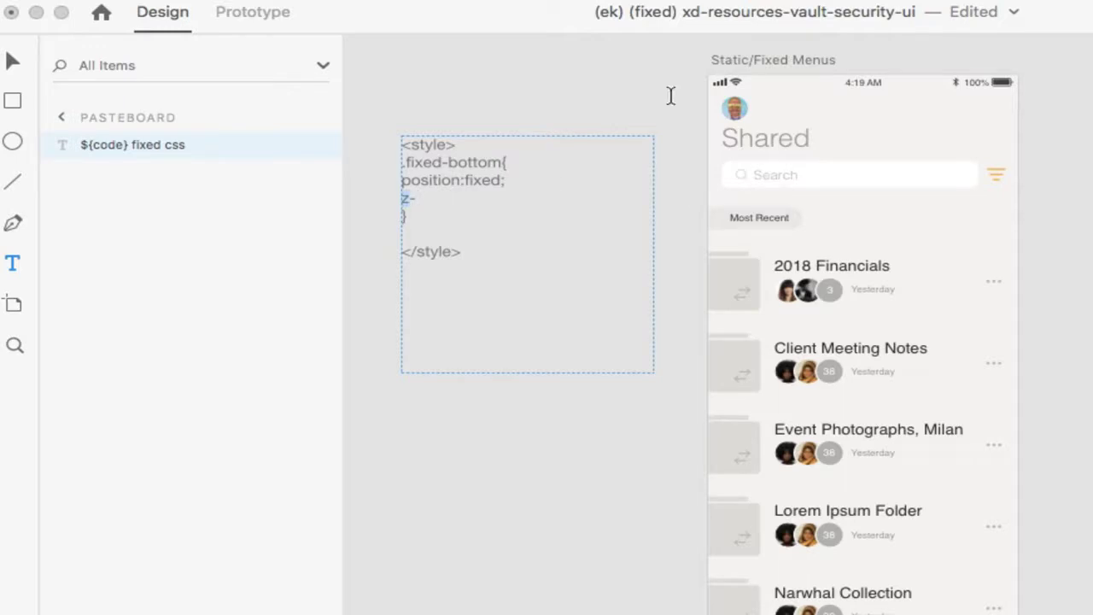
Step: Complete the z-index:99; declaration in lowercase, undoing the automatic capitalisation
key("Left")
type("index:")
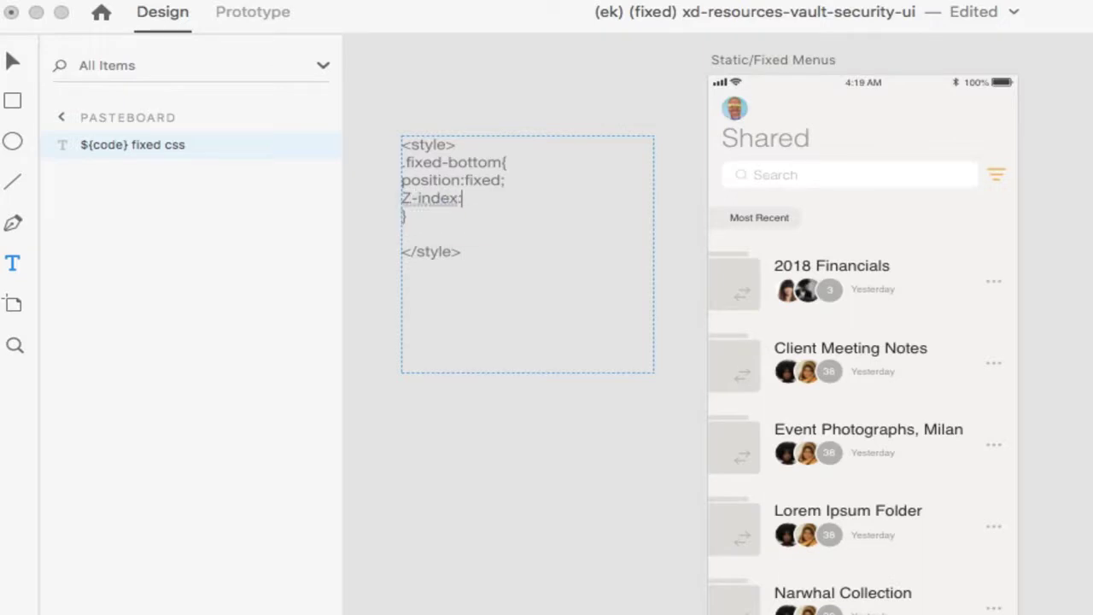
key("super+z")
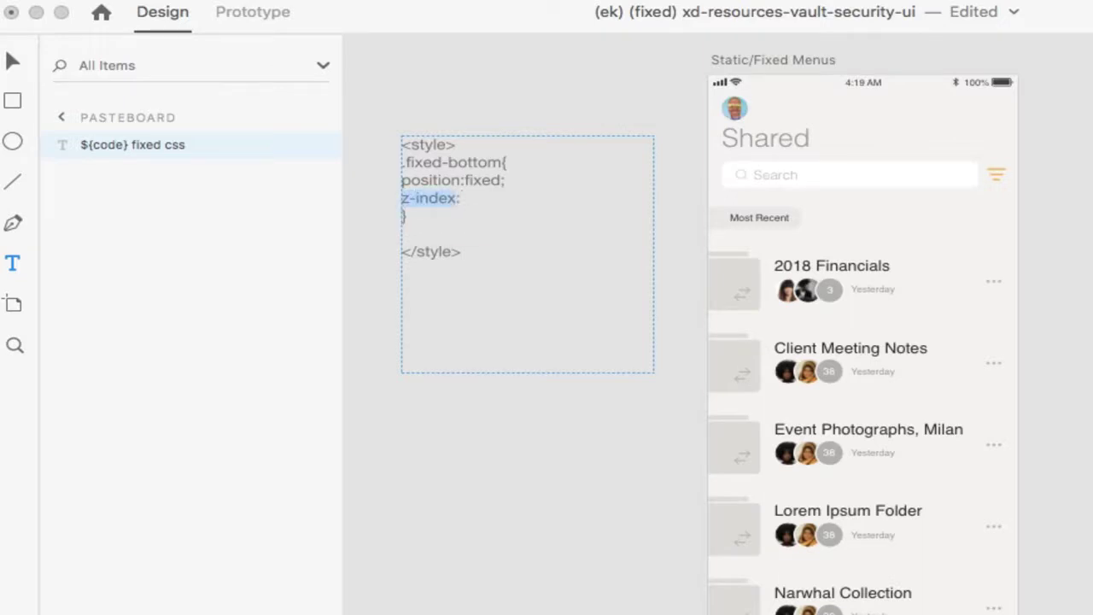
key("Right")
type("99;")
key("super+z")
key("Right")
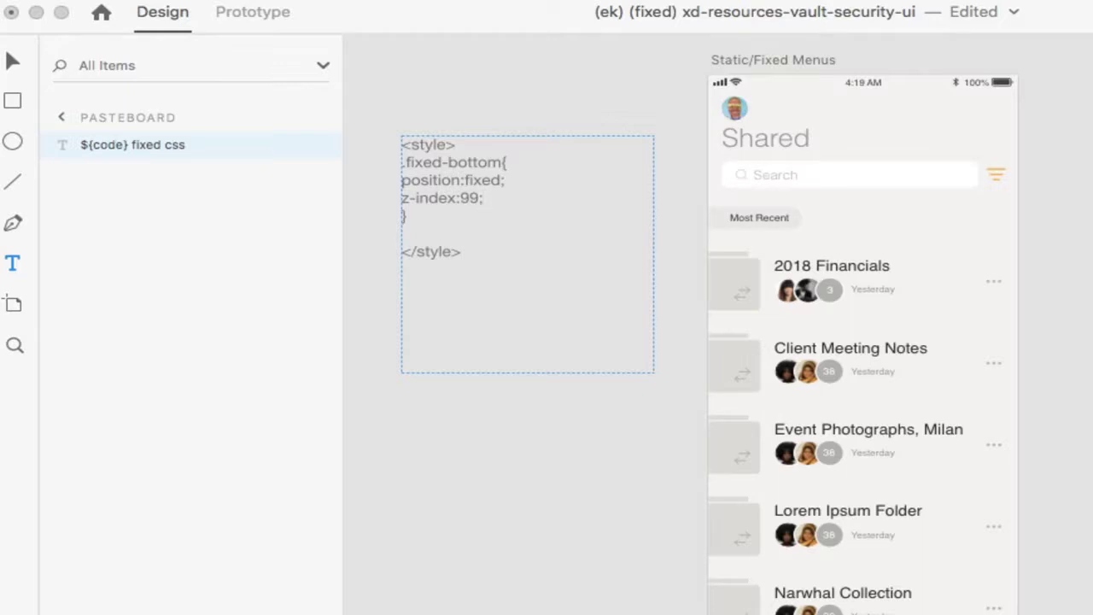
Step: Add bottom:0; in lowercase on a new line and finish editing the code box
key("Return")
type("bottom:")
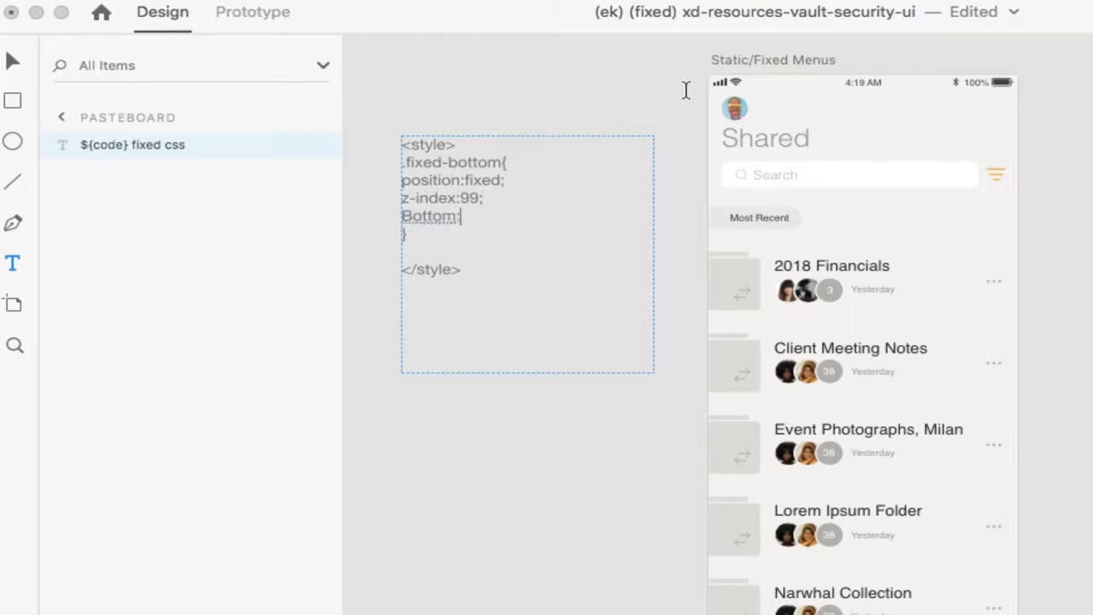
key("BackSpace")
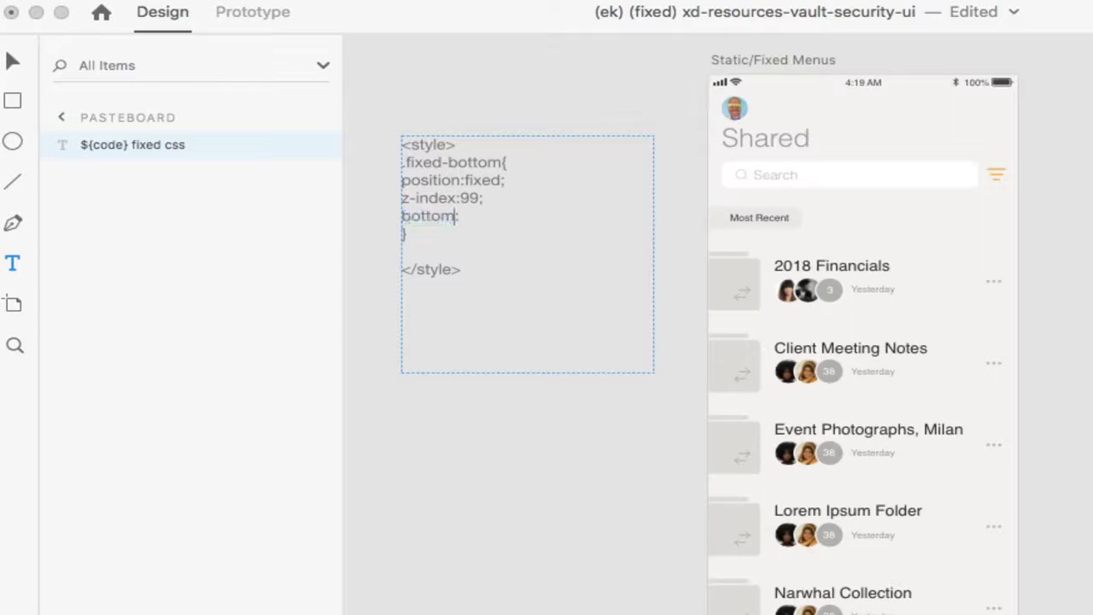
type(":0;")
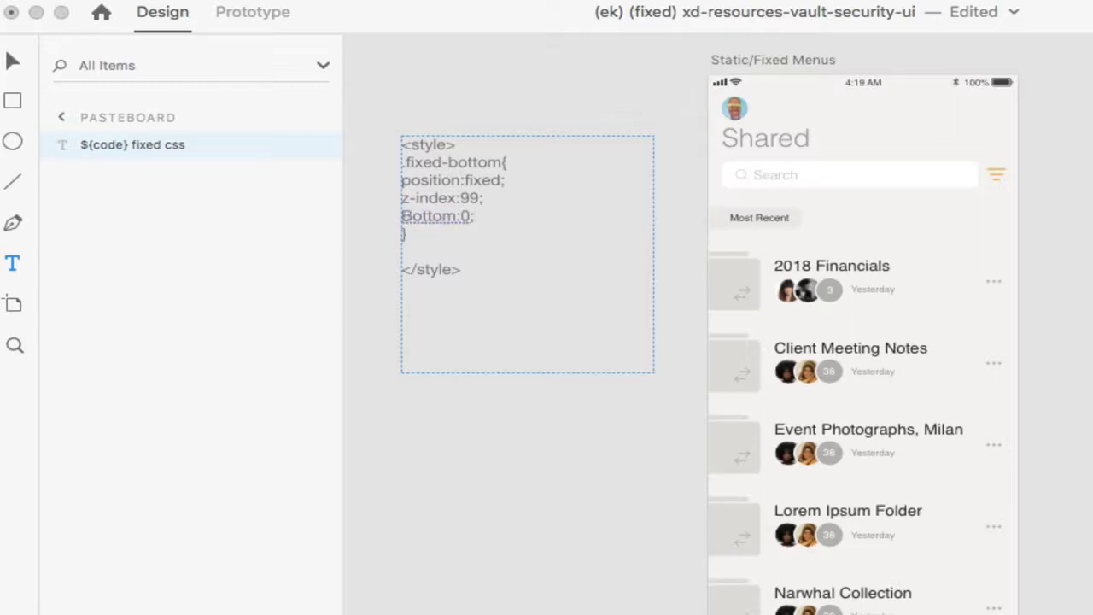
key("super+z")
left_click(609, 93)
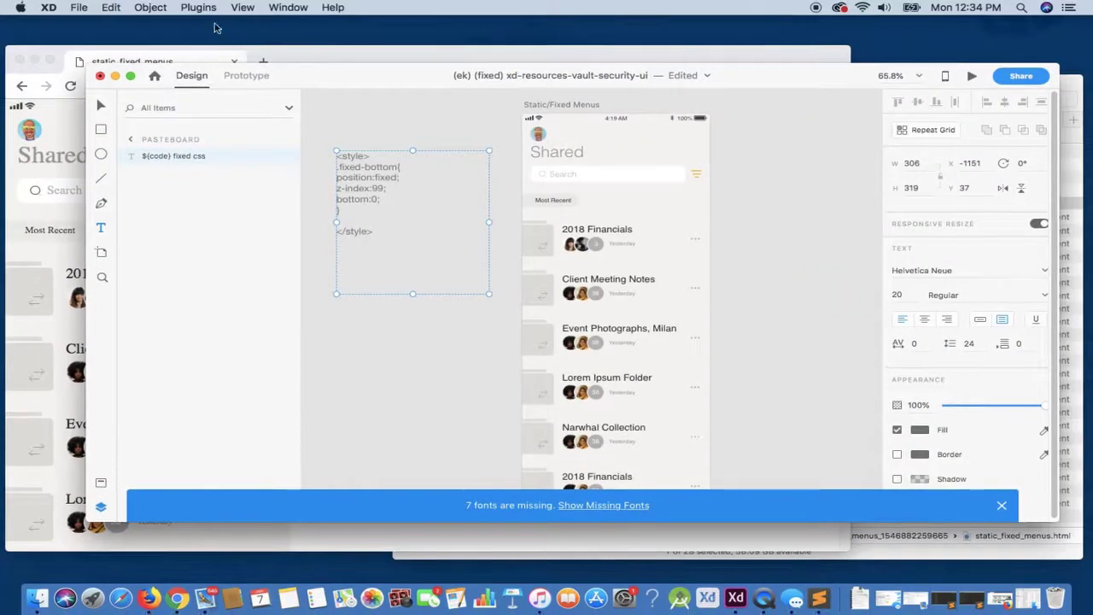
scroll(473, 256, "down", 6)
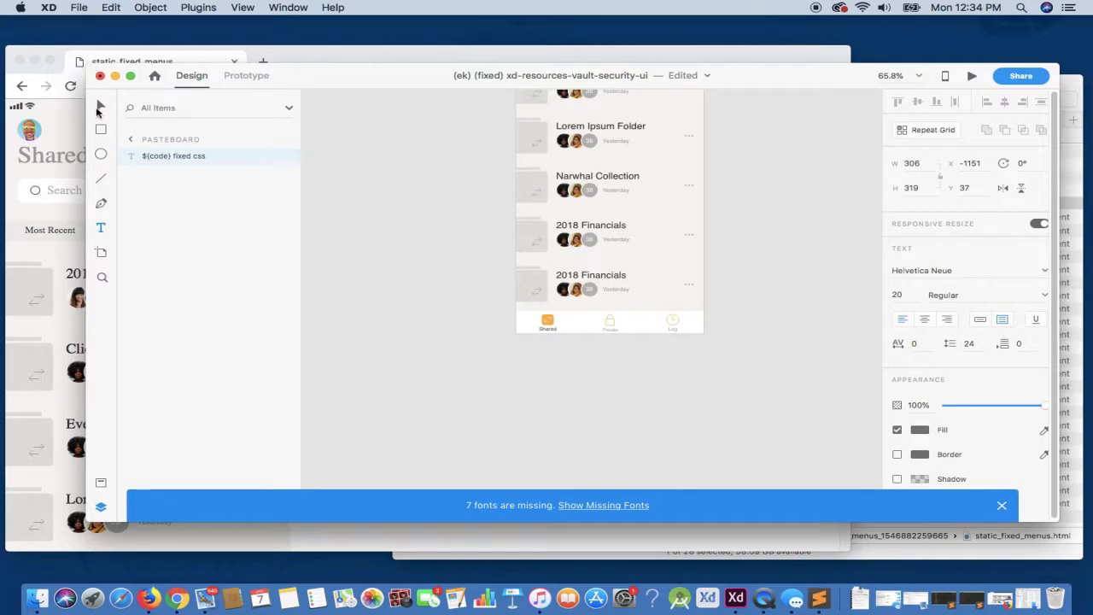
left_click(102, 106)
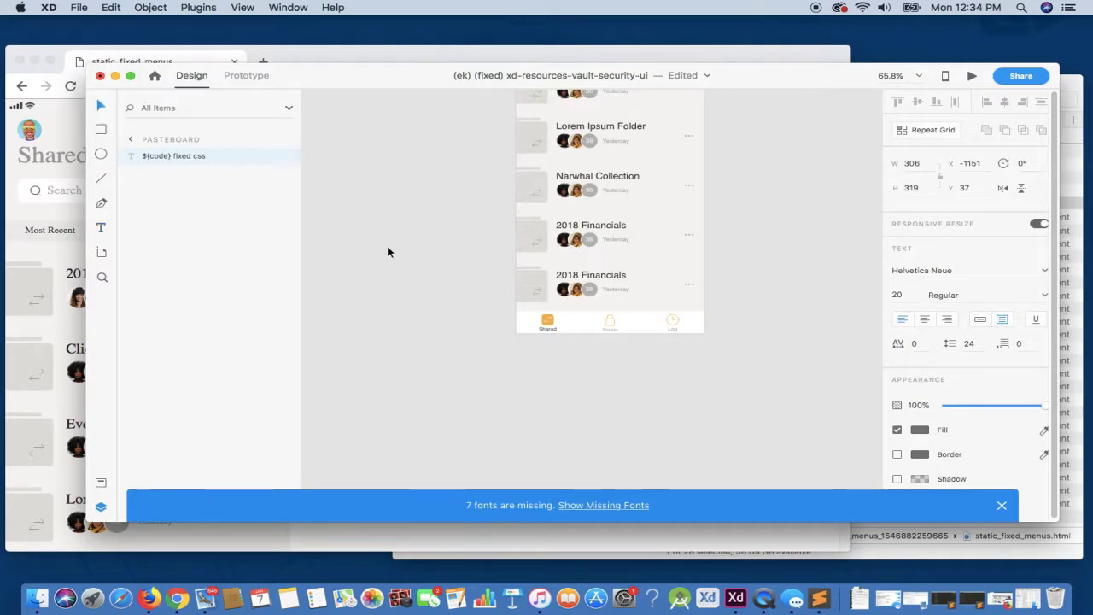
right_click(568, 330)
left_click(565, 329)
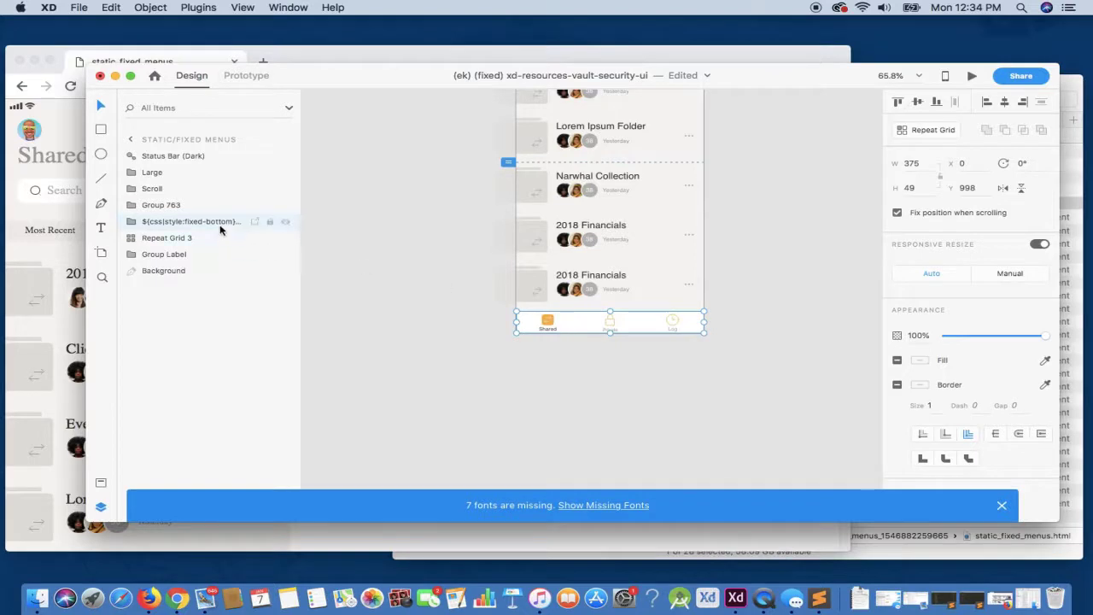
scroll(372, 205, "up", 5)
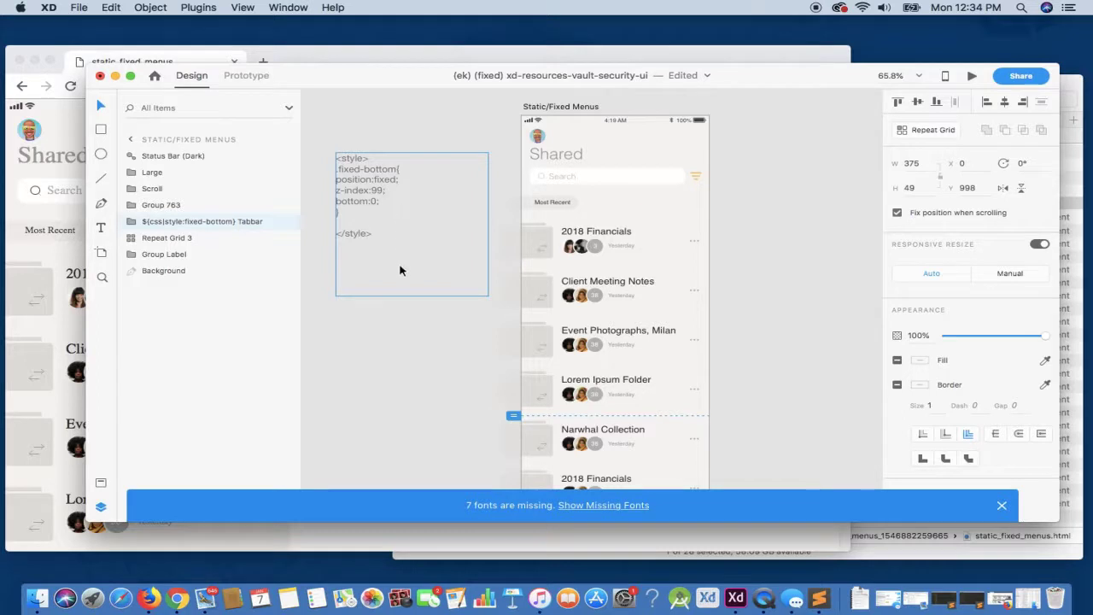
Step: Export the design as HTML5 via Plugins > Export Now into a new export folder
left_click(336, 104)
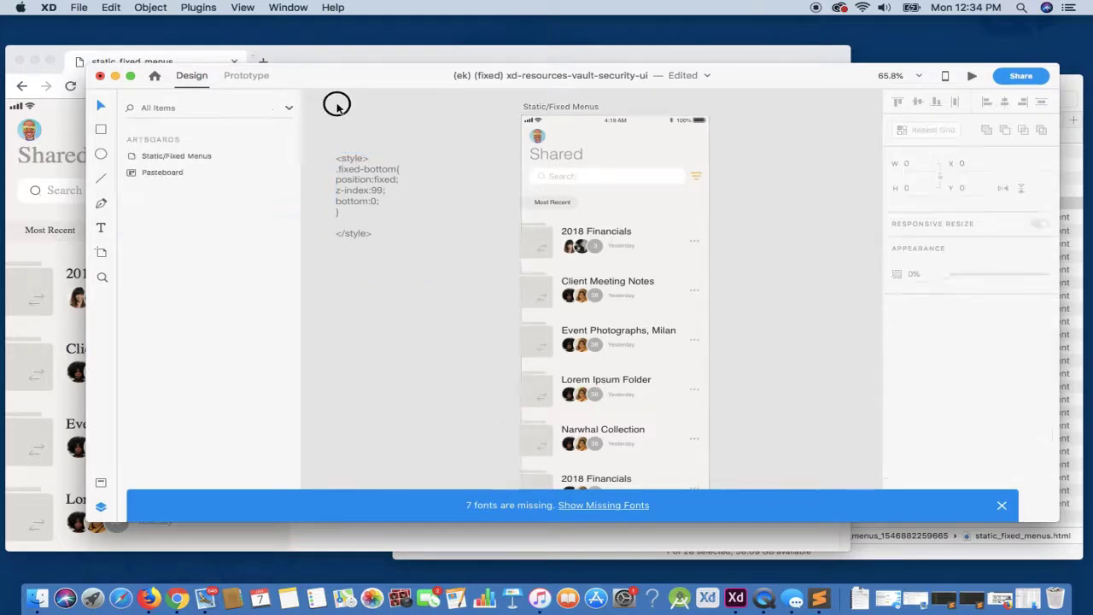
left_click(198, 8)
mouse_move(256, 24)
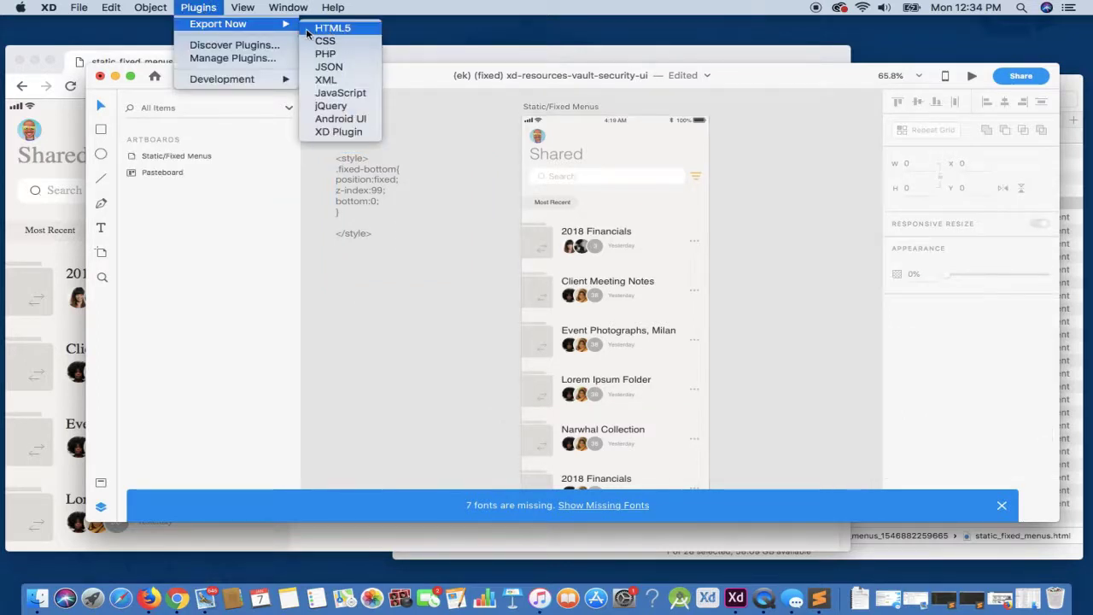
left_click(331, 33)
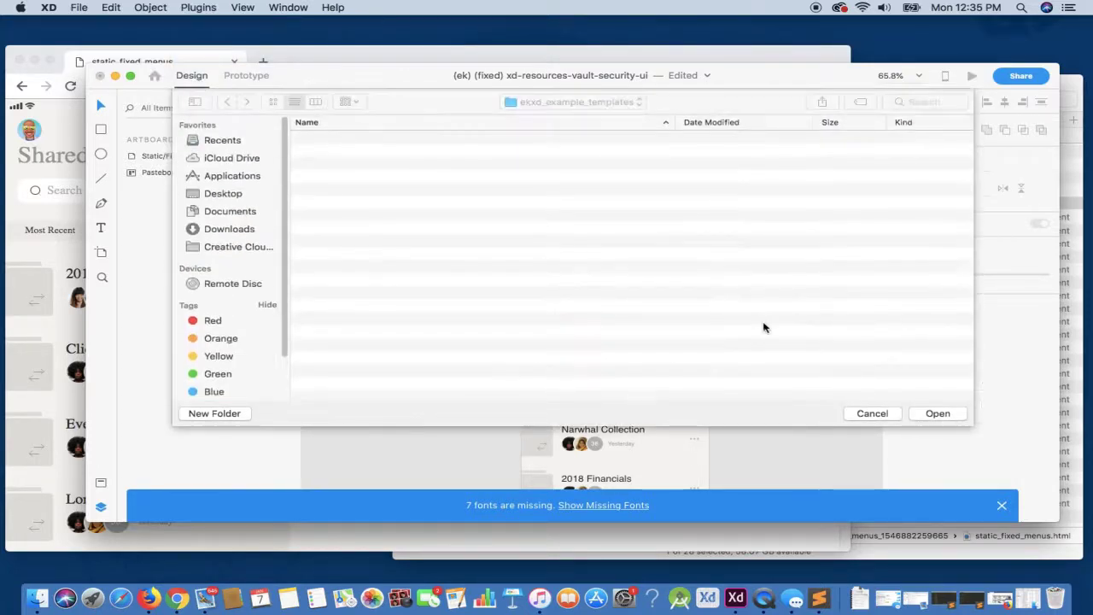
left_click(928, 414)
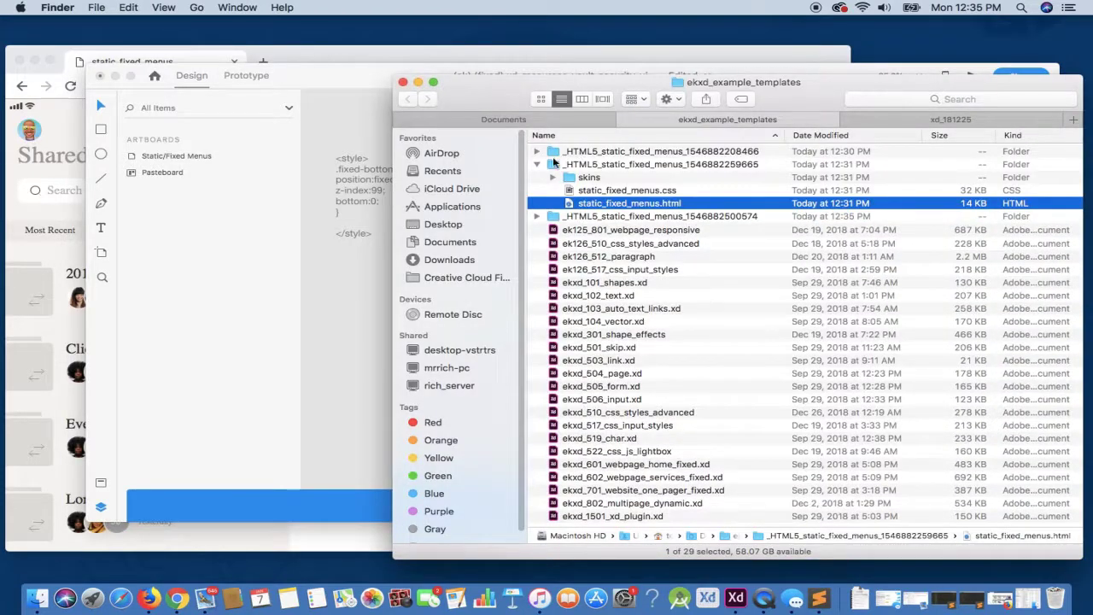
Step: Open the newest export's static_fixed_menus.html in Chrome and scroll through the Shared list
left_click(536, 164)
left_click(537, 177)
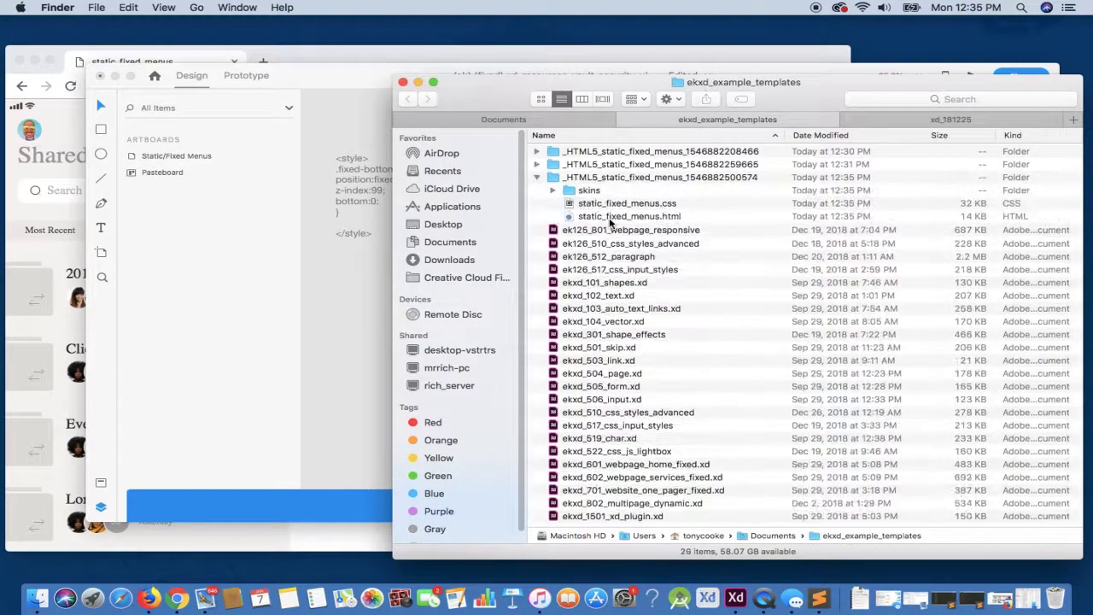
left_click_drag(597, 216, 59, 247)
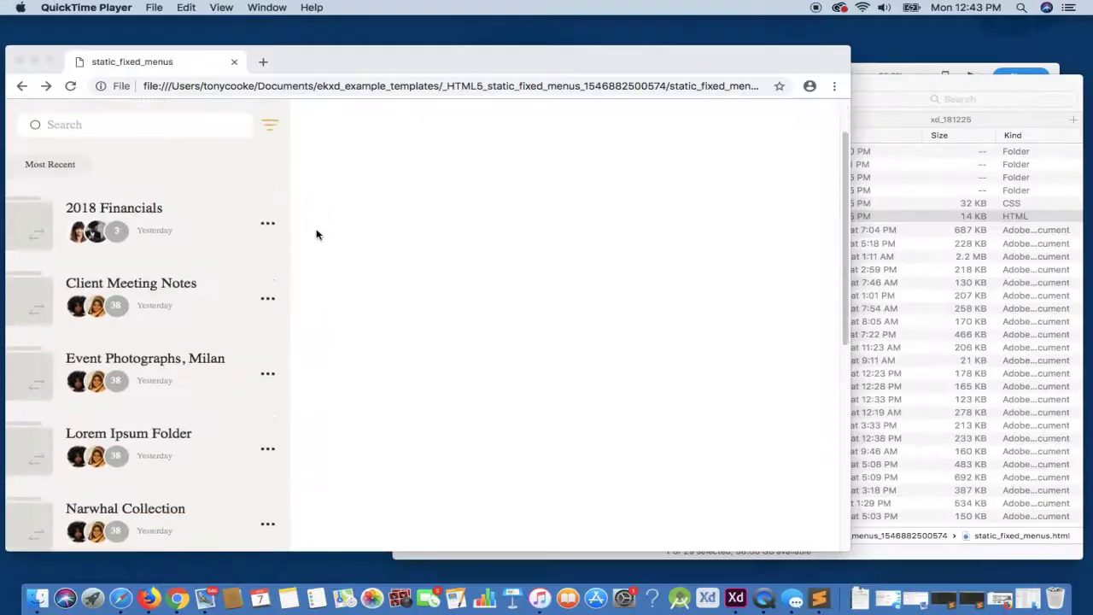
scroll(316, 234, "down", 10)
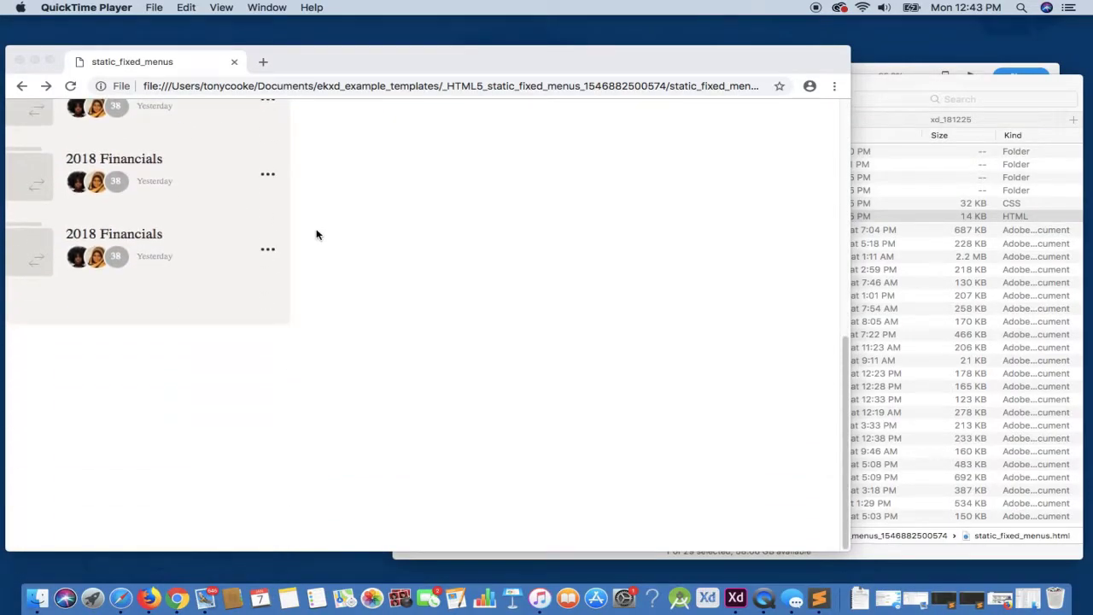
scroll(315, 235, "up", 10)
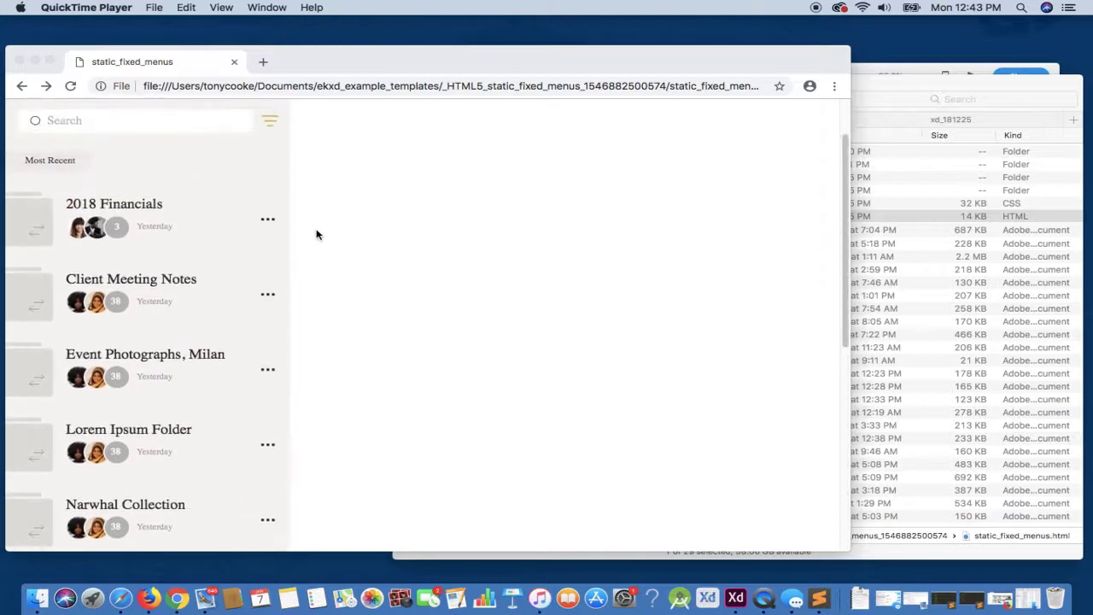
Step: Return to Adobe XD and select the bottom tab bar group on the Shared artboard
left_click(736, 598)
scroll(702, 337, "down", 5)
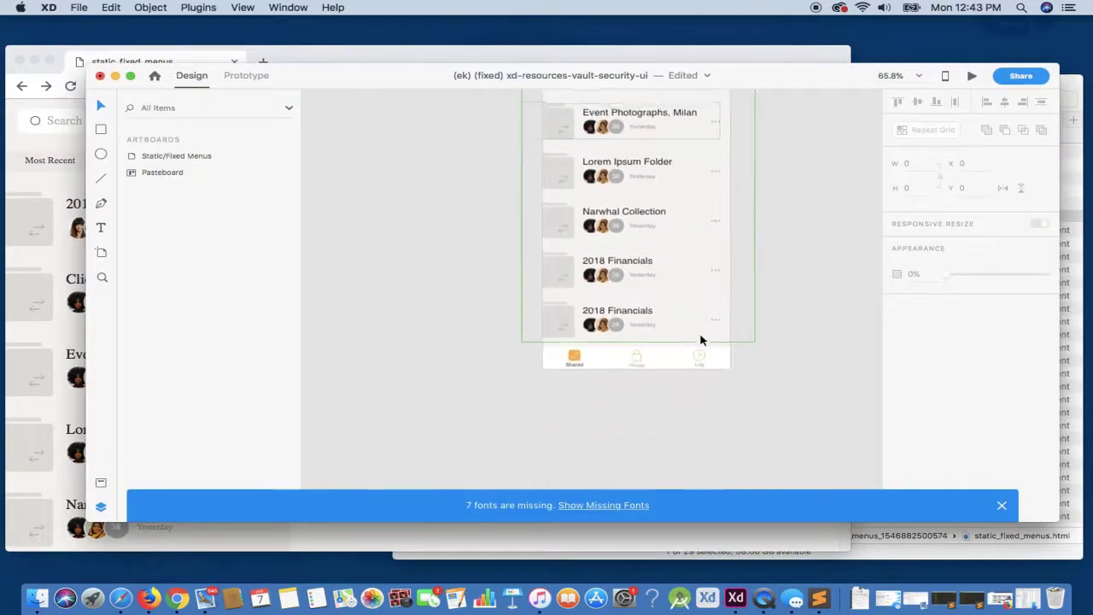
left_click(653, 350)
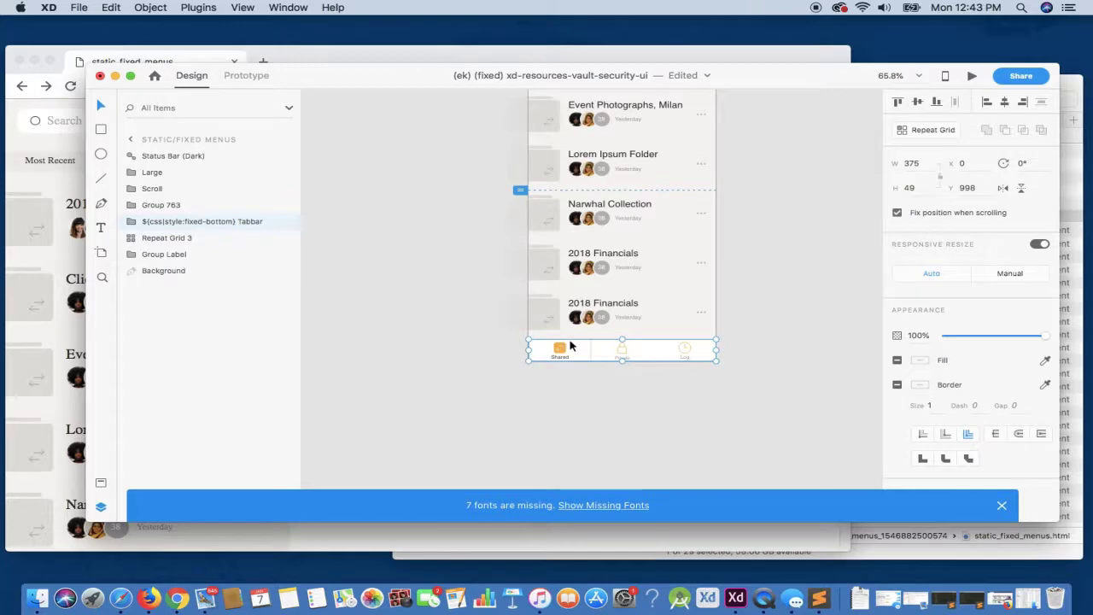
scroll(572, 343, "up", 3)
scroll(571, 340, "up", 4)
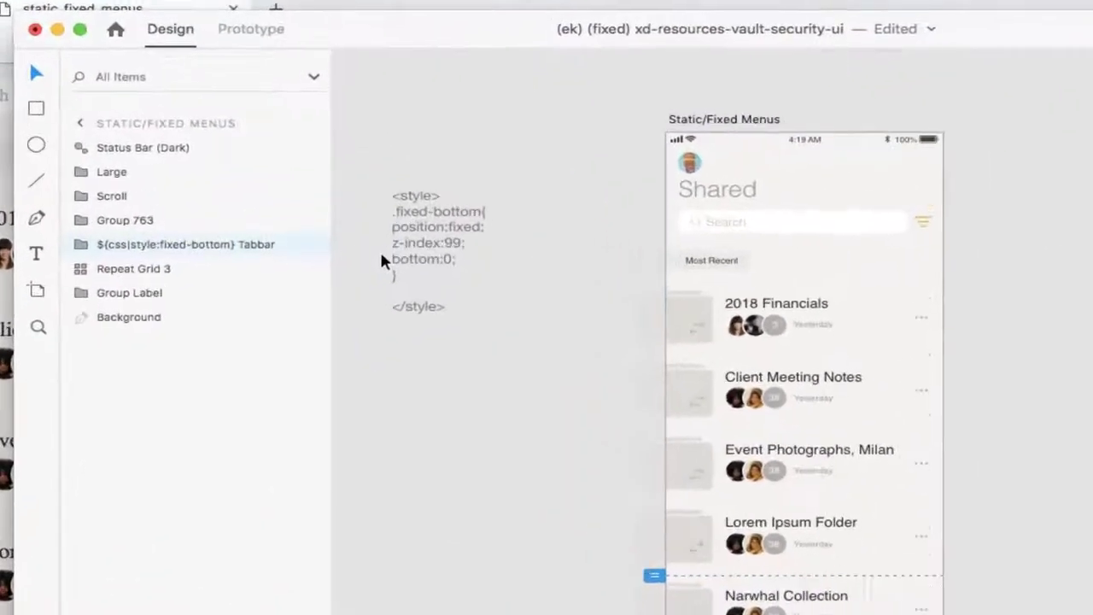
Step: Add a top:unset!important; line after bottom:0; in the .fixed-bottom rule, undoing autocorrected capitals
double_click(411, 257)
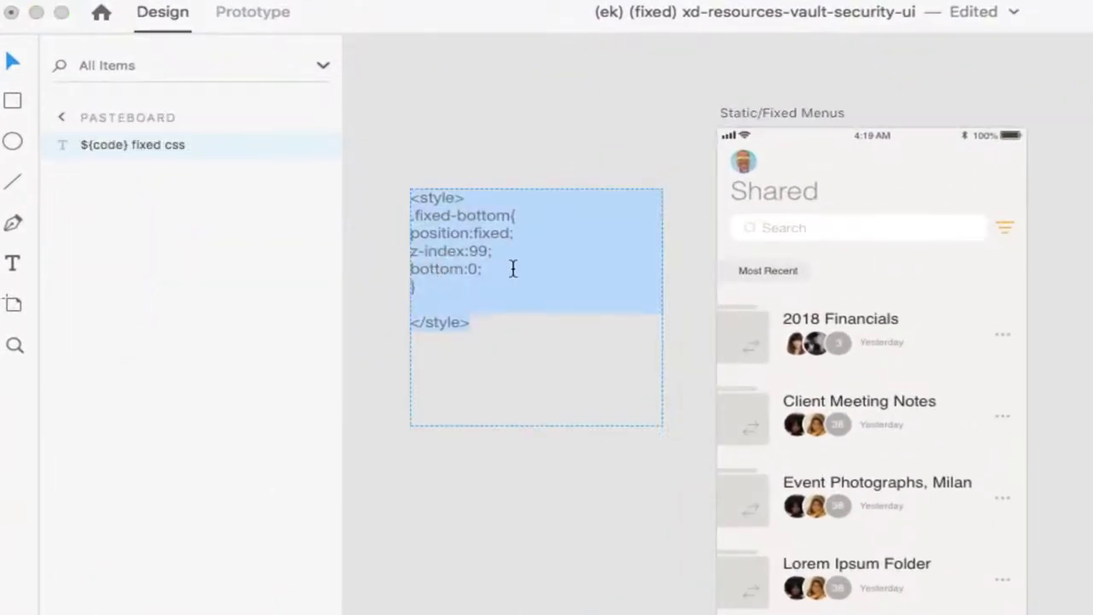
left_click(481, 260)
key("Return")
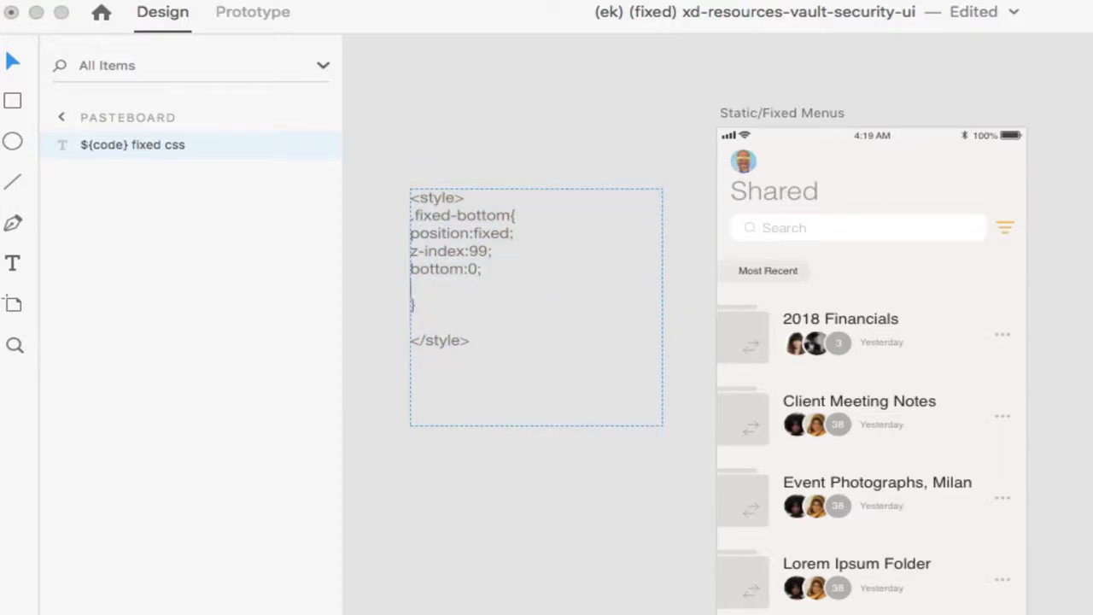
type("Top:")
key("super+z")
left_click(440, 287)
type("l")
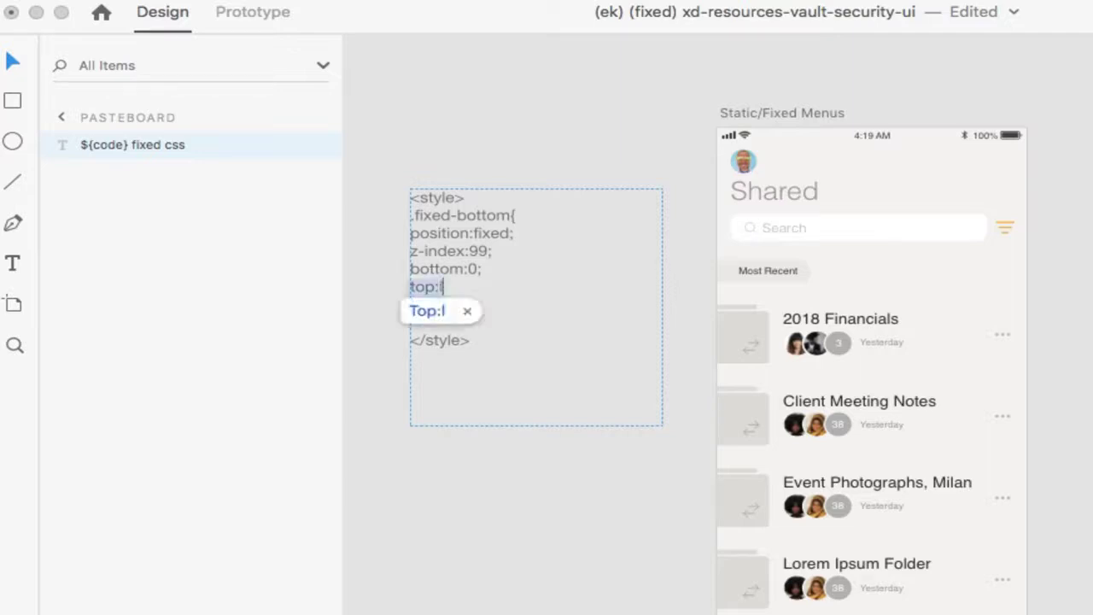
key("BackSpace")
type("unset;")
key("super+z")
key("Right")
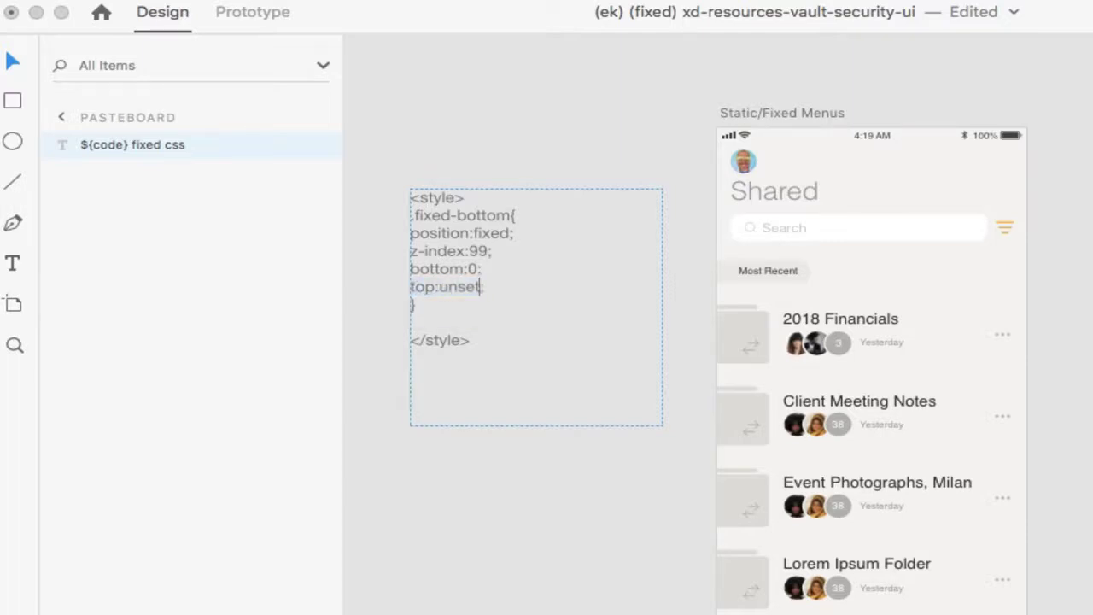
type("!important")
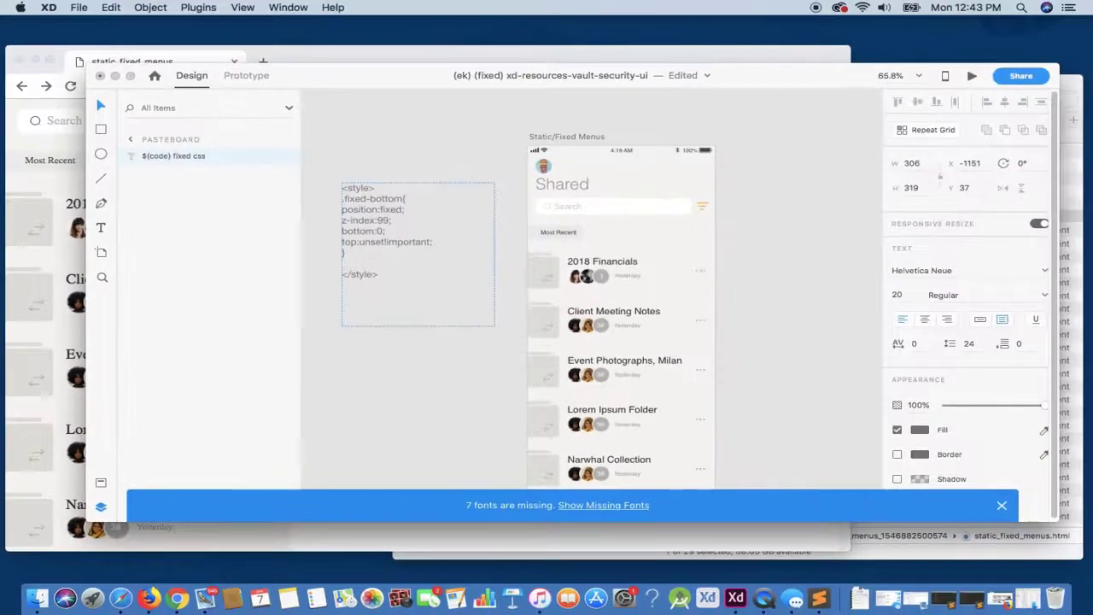
Step: Finish editing the CSS block and export the artboard as HTML5 to a new folder
left_click(378, 166)
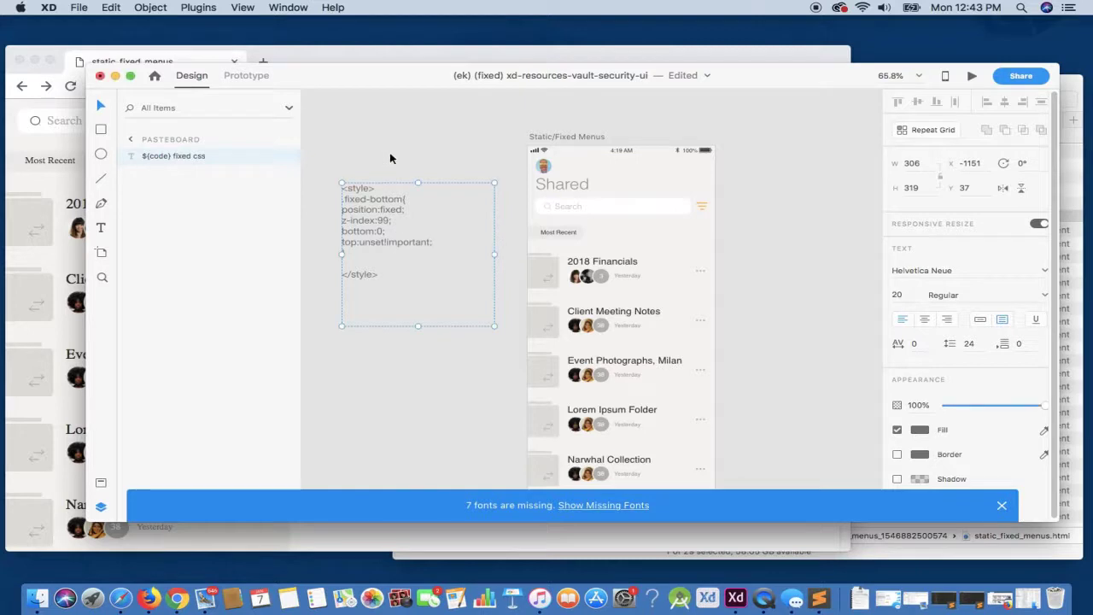
left_click(476, 143)
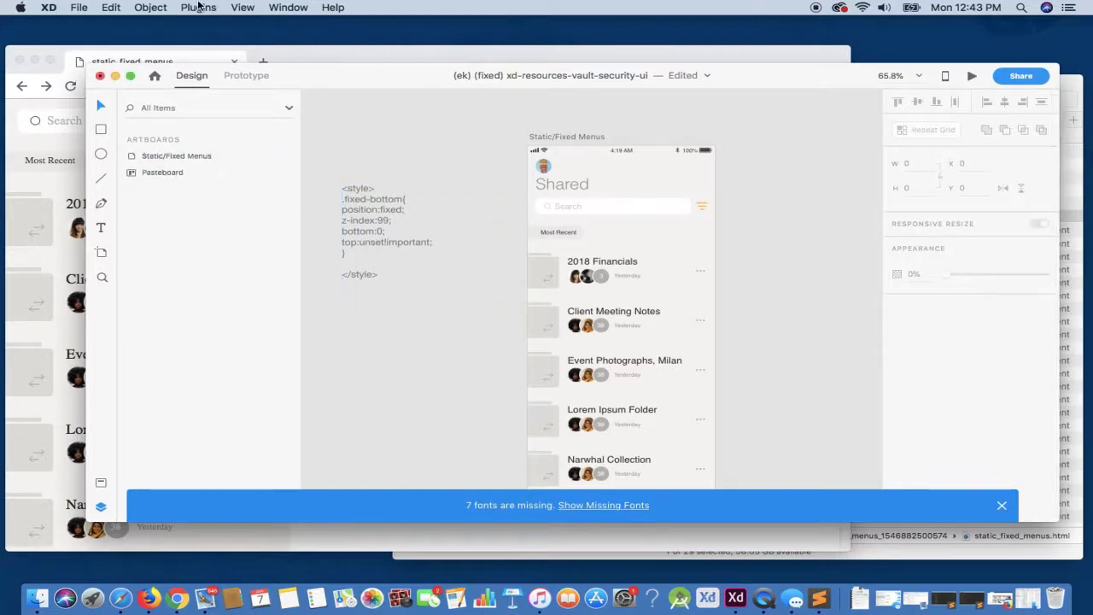
left_click(197, 7)
mouse_move(231, 24)
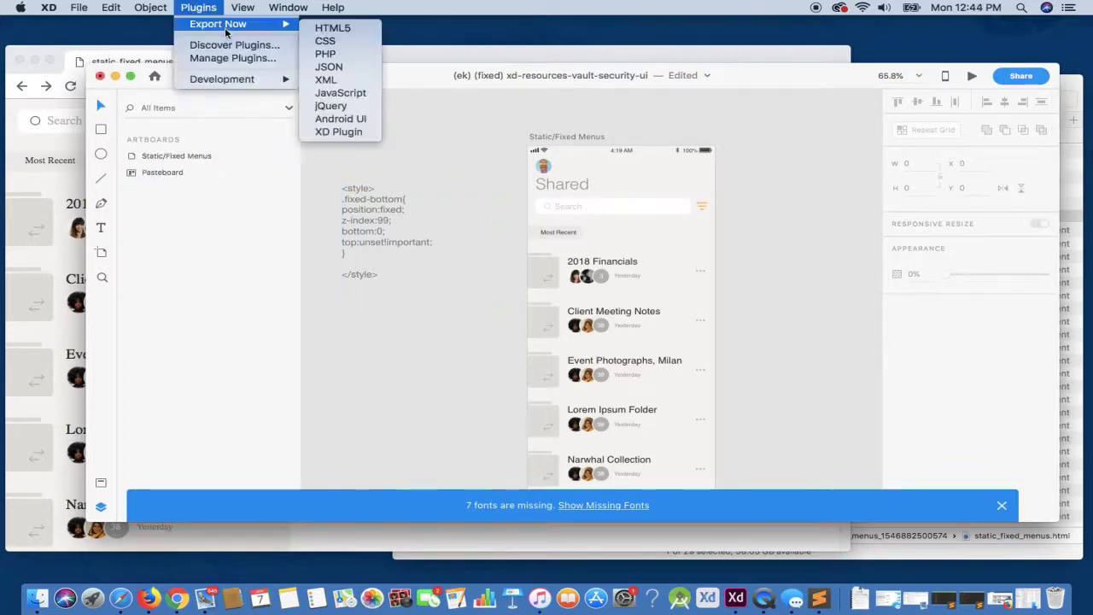
left_click(329, 26)
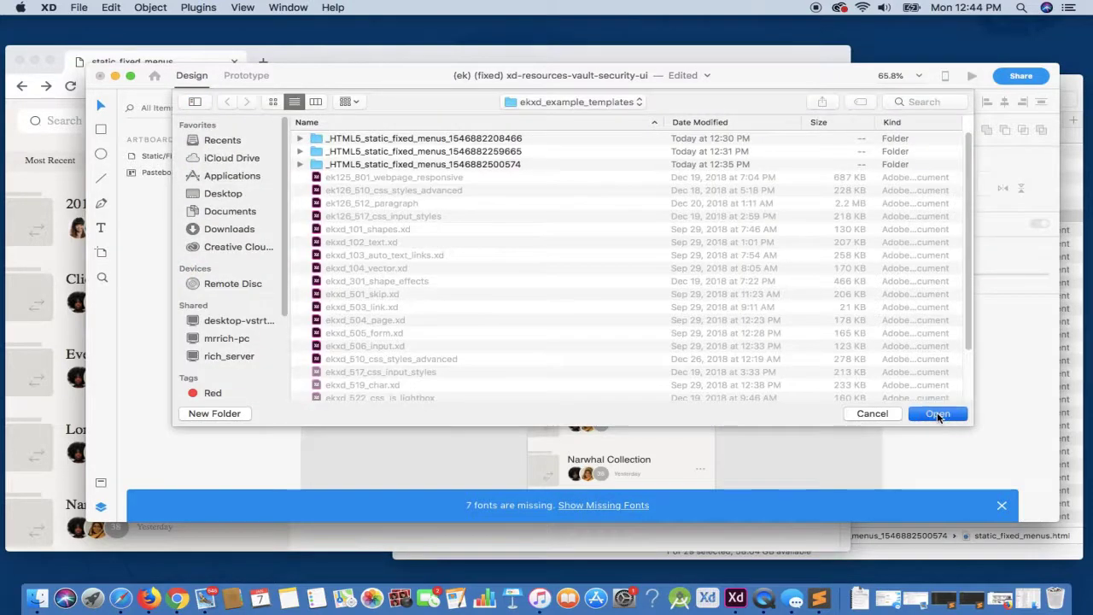
left_click(937, 413)
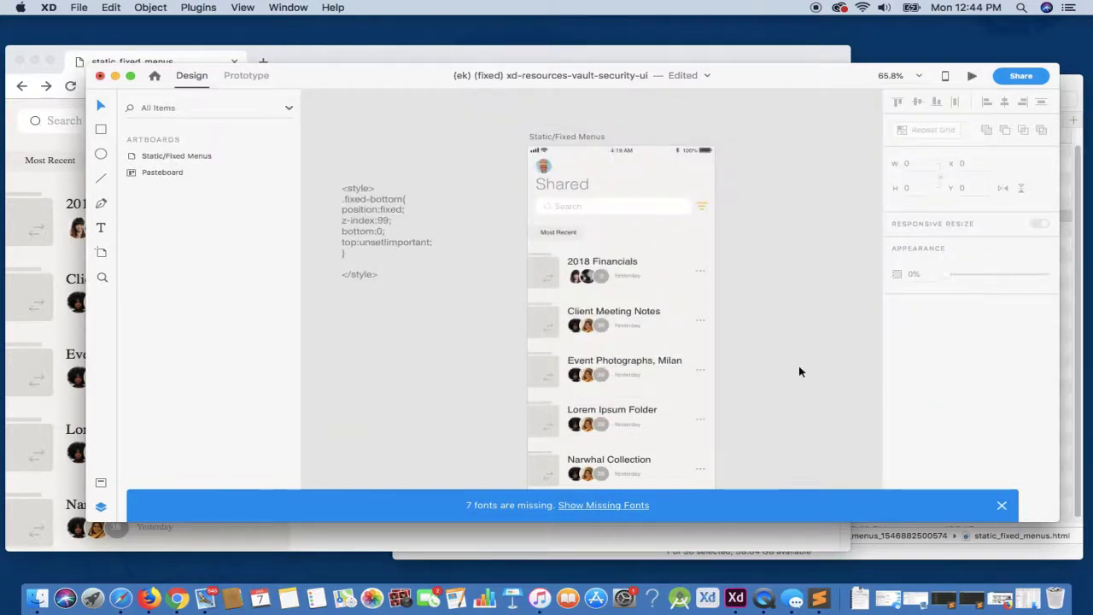
Step: Open the newest export's static_fixed_menus.html in Chrome
left_click(883, 553)
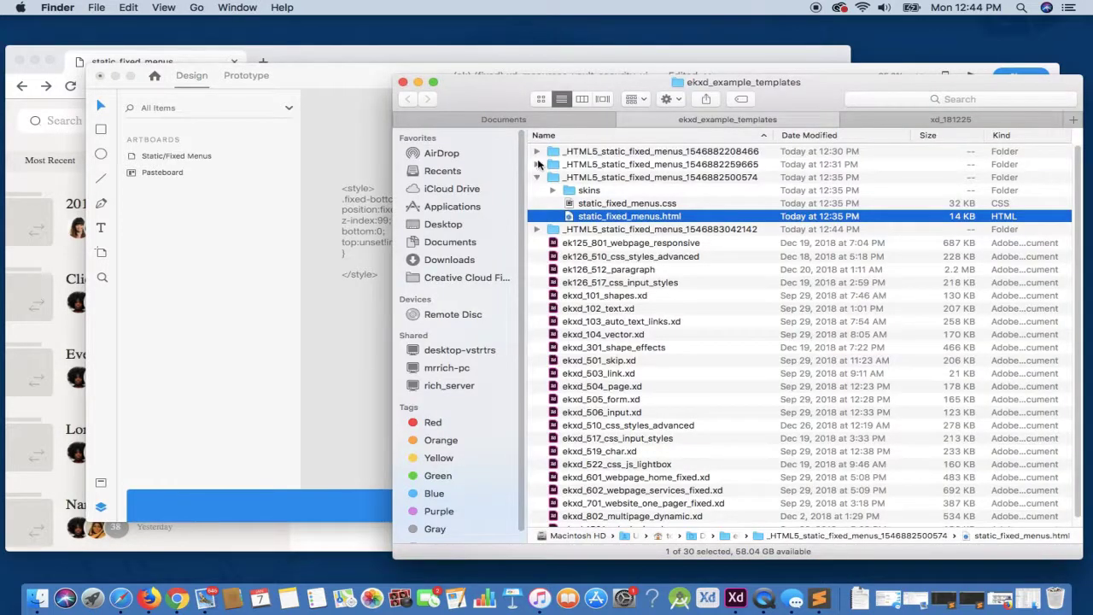
left_click(537, 177)
left_click(536, 189)
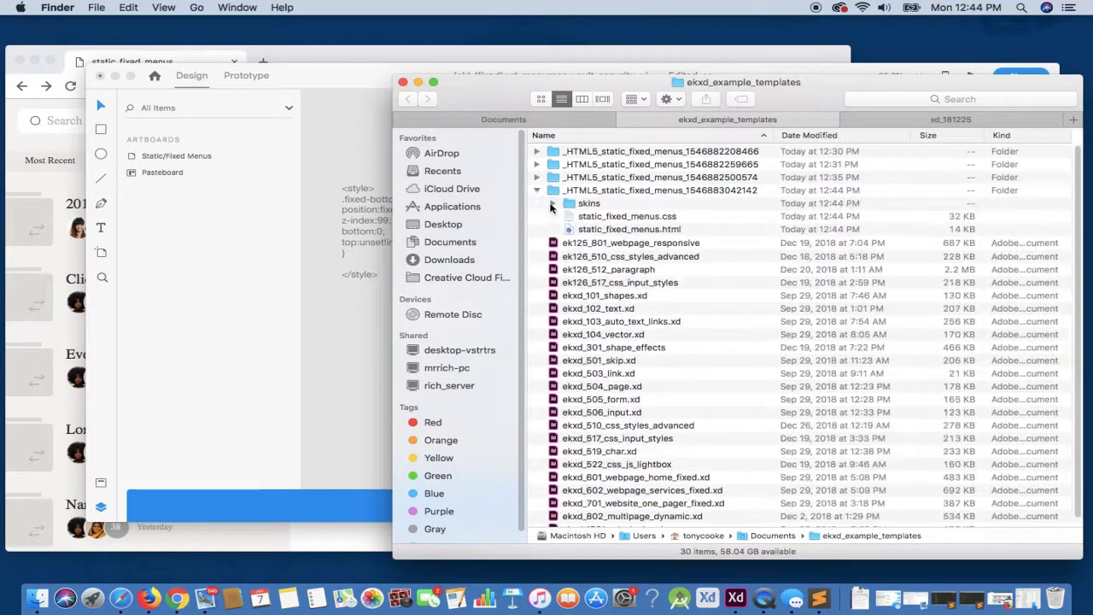
left_click_drag(597, 229, 58, 279)
Step: Scroll the exported page down and up to confirm the Shared/Private/Log tab bar stays fixed
scroll(149, 293, "down", 5)
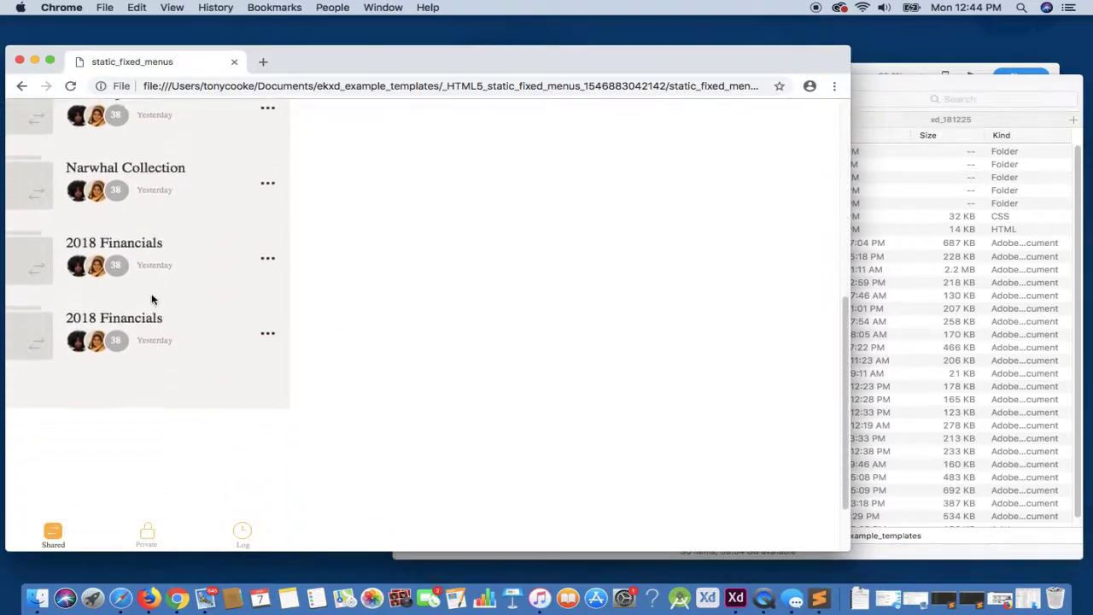
scroll(152, 295, "up", 10)
scroll(152, 295, "down", 10)
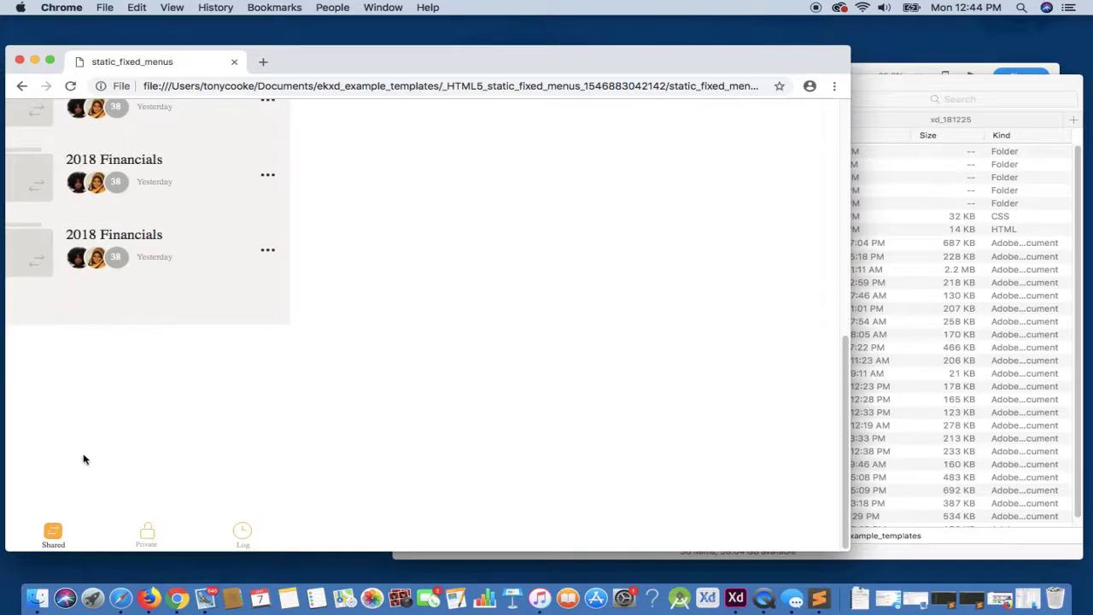
scroll(155, 390, "up", 10)
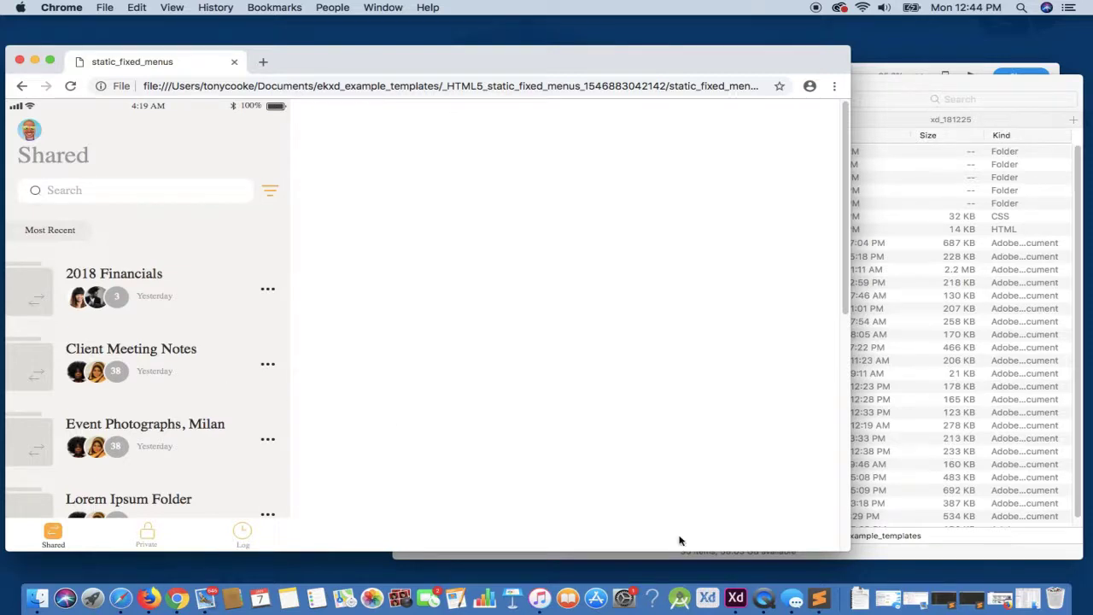
Step: Move the ${code} fixed css text block from the pasteboard onto the Static/Fixed Menus artboard
left_click(737, 606)
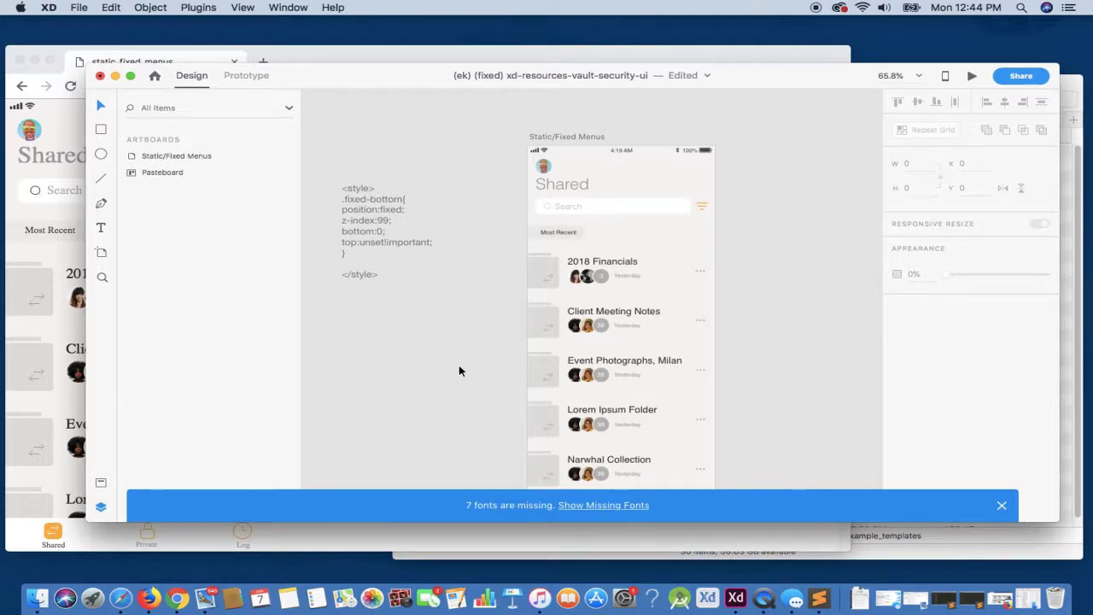
left_click(366, 216)
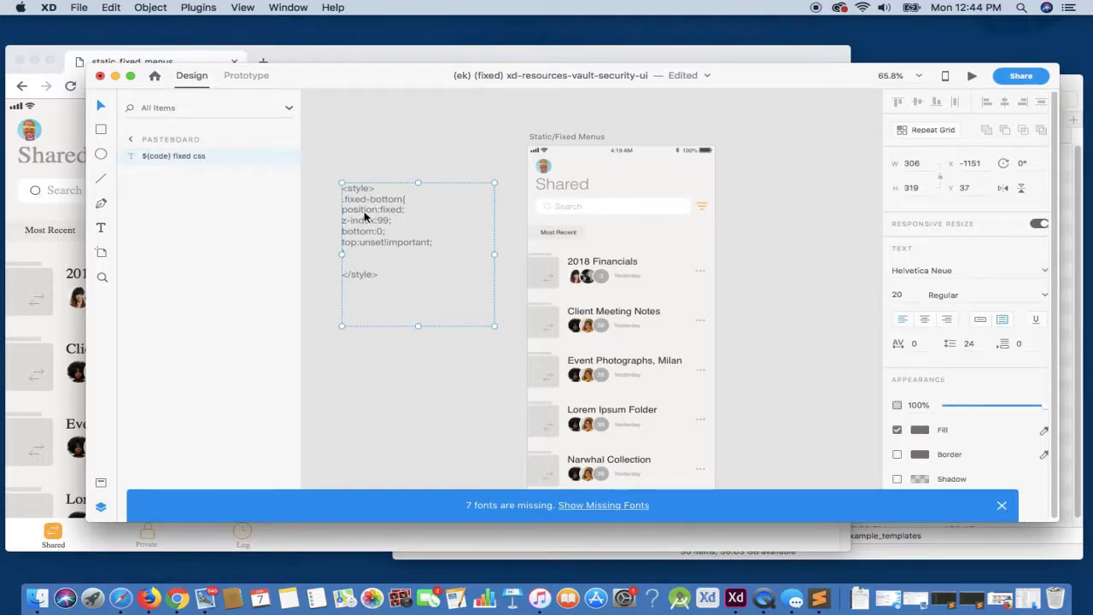
left_click_drag(364, 217, 649, 194)
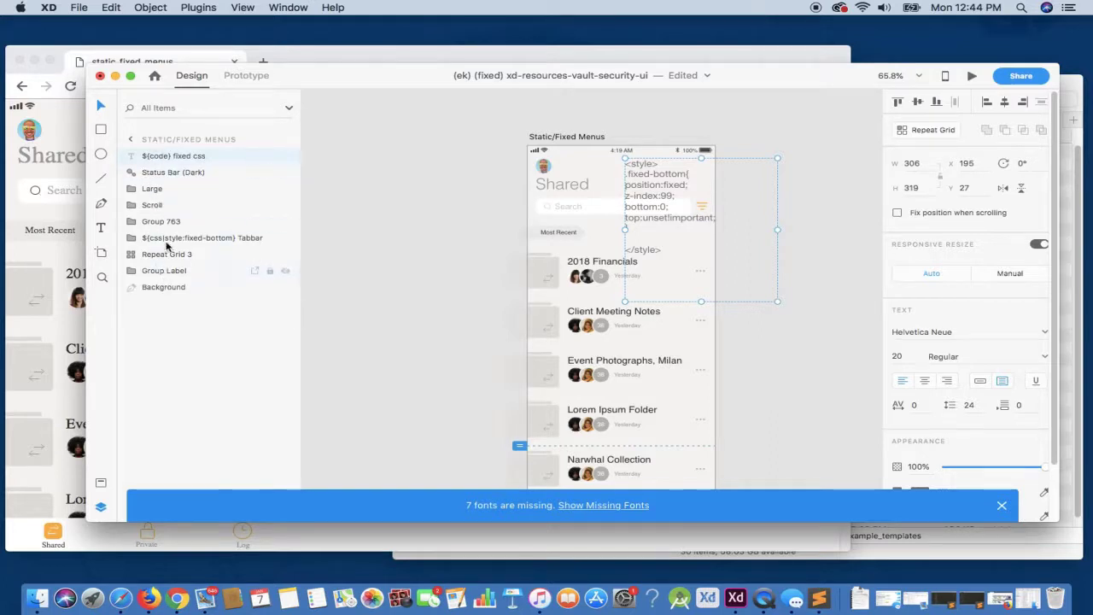
scroll(545, 173, "left", 1)
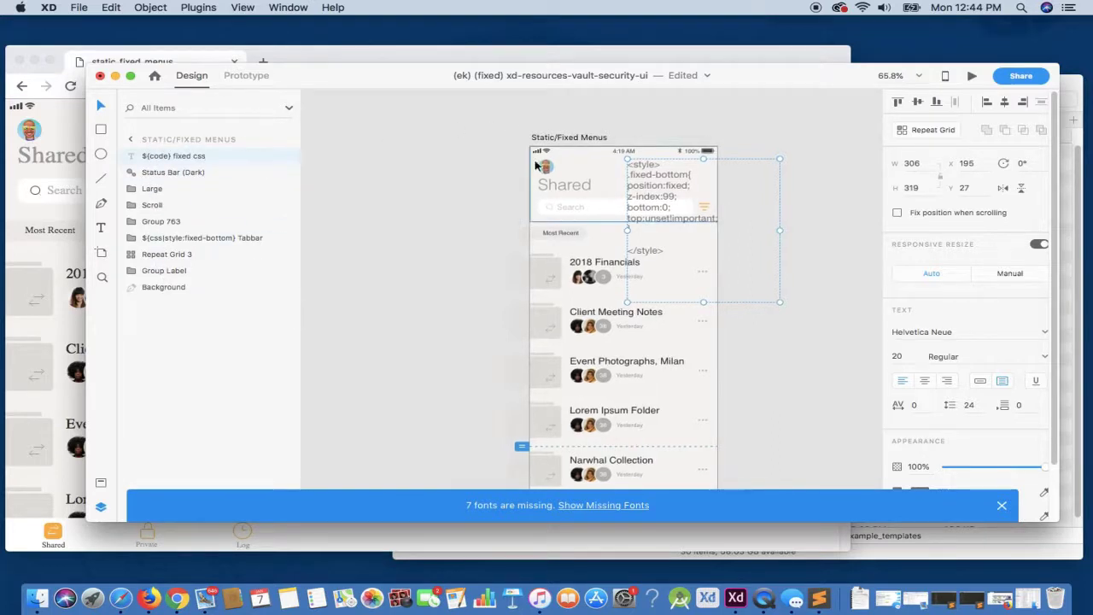
Step: Select the Background layer and export the artboard as HTML5 again to a new folder
left_click(581, 222)
left_click(205, 8)
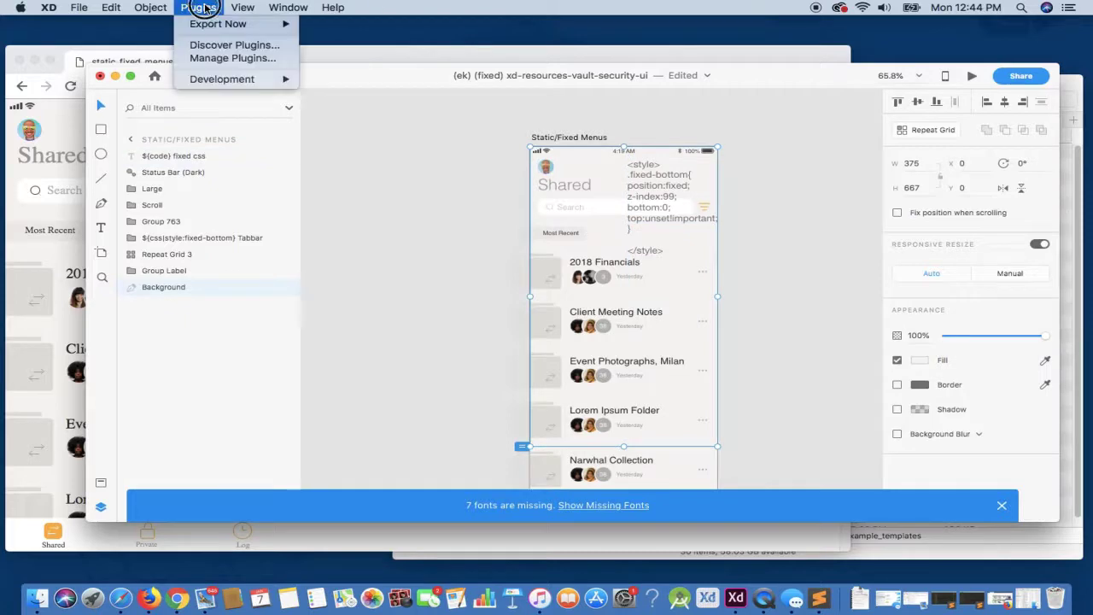
mouse_move(256, 24)
left_click(324, 28)
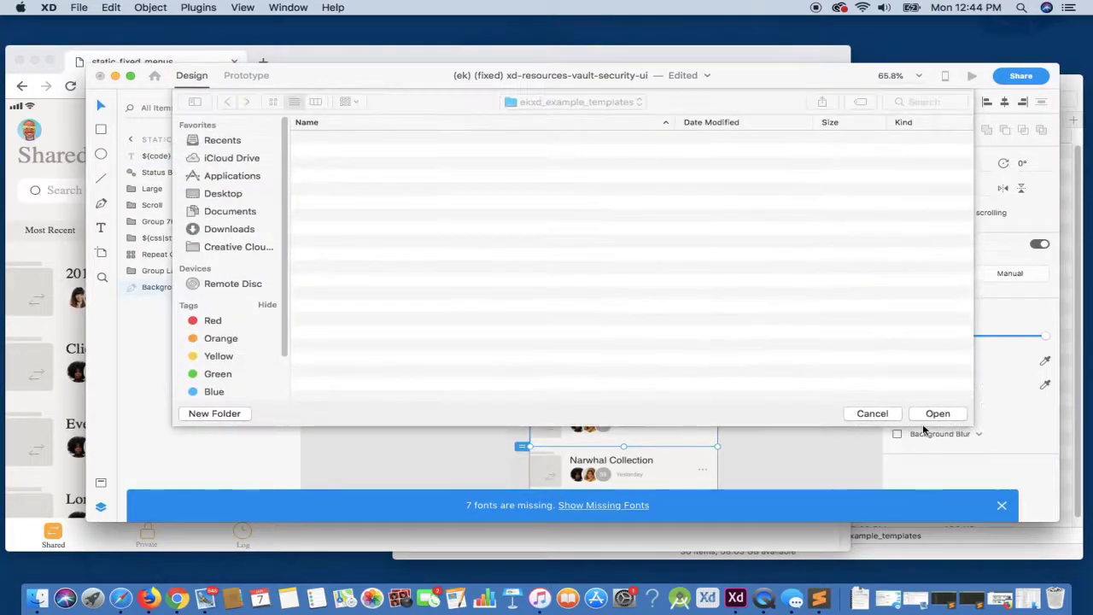
left_click(927, 415)
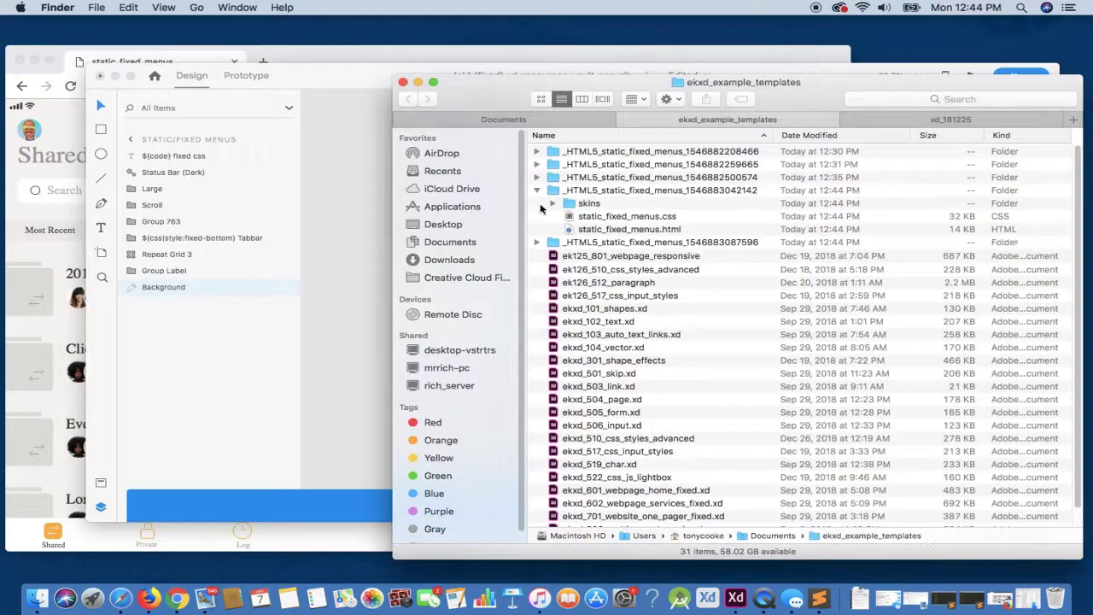
left_click(536, 190)
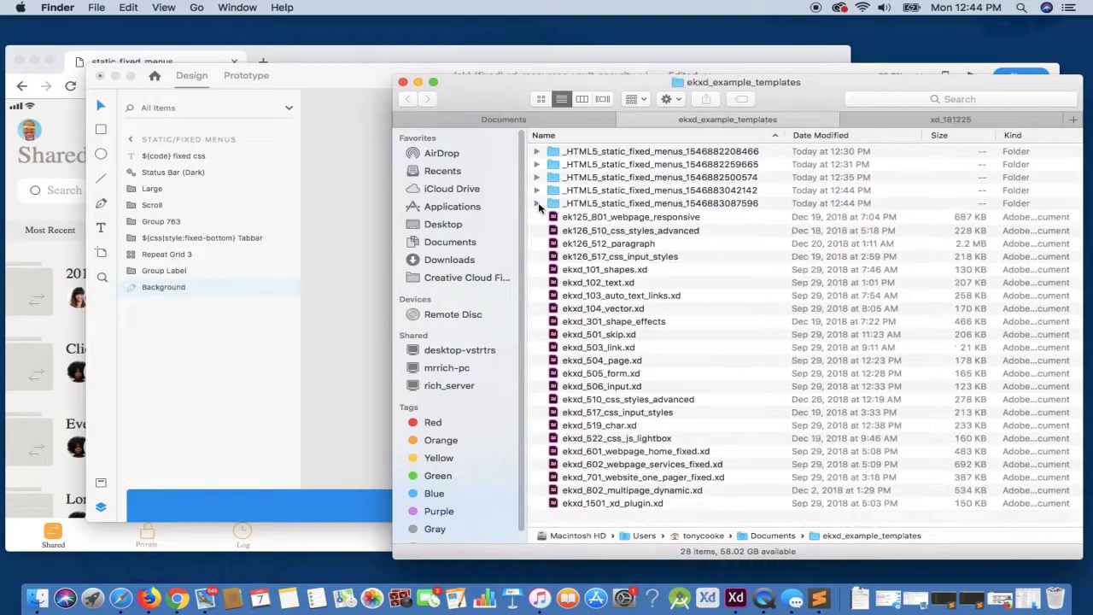
left_click(536, 203)
left_click(593, 256)
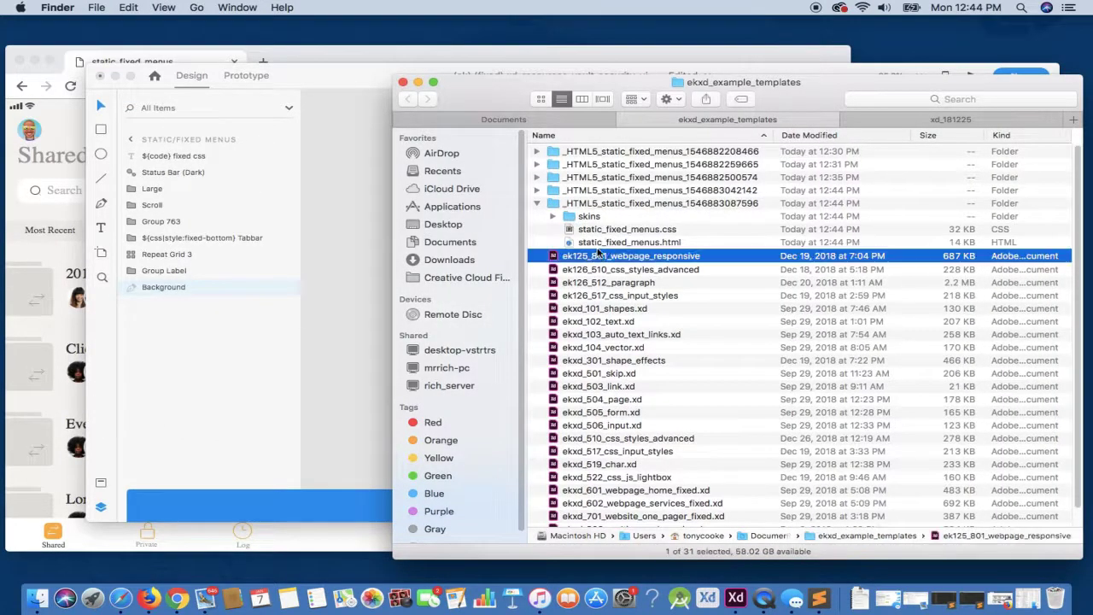
left_click_drag(613, 243, 94, 282)
Step: Scroll the re-exported page to check the header scrolls away while the tab bar stays fixed
scroll(151, 231, "down", 3)
scroll(151, 232, "down", 3)
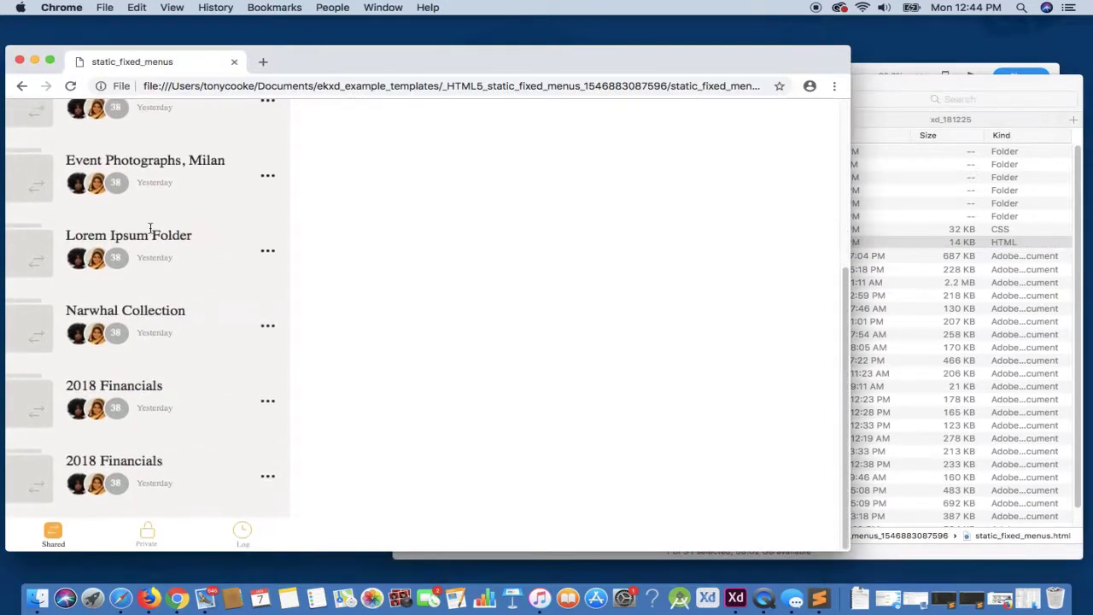
scroll(151, 231, "up", 5)
scroll(151, 231, "down", 5)
scroll(150, 231, "up", 5)
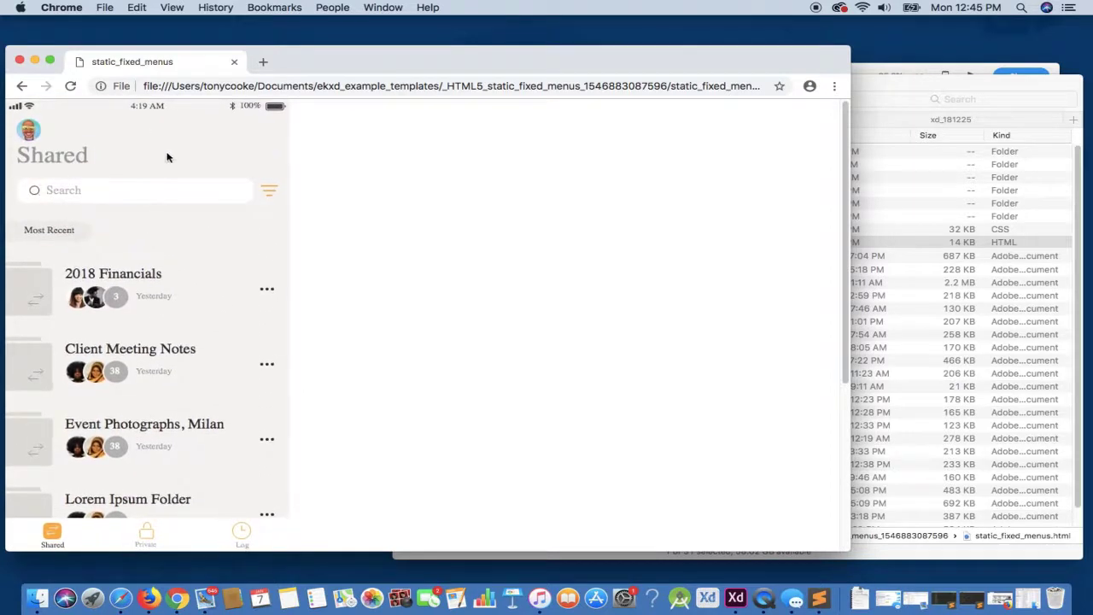
left_click(154, 166)
scroll(154, 166, "down", 5)
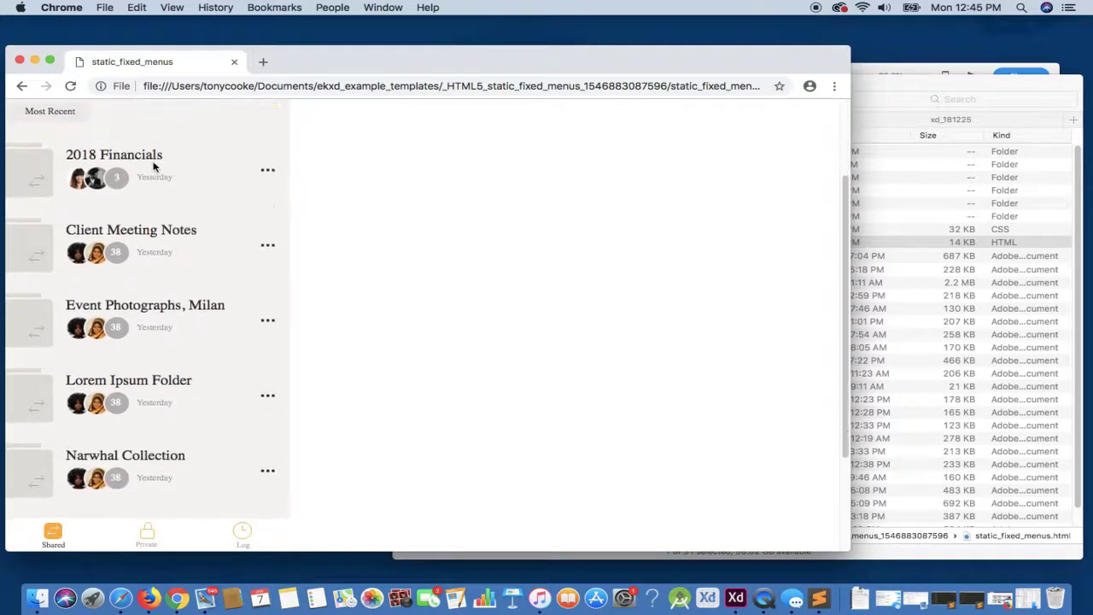
scroll(154, 166, "up", 5)
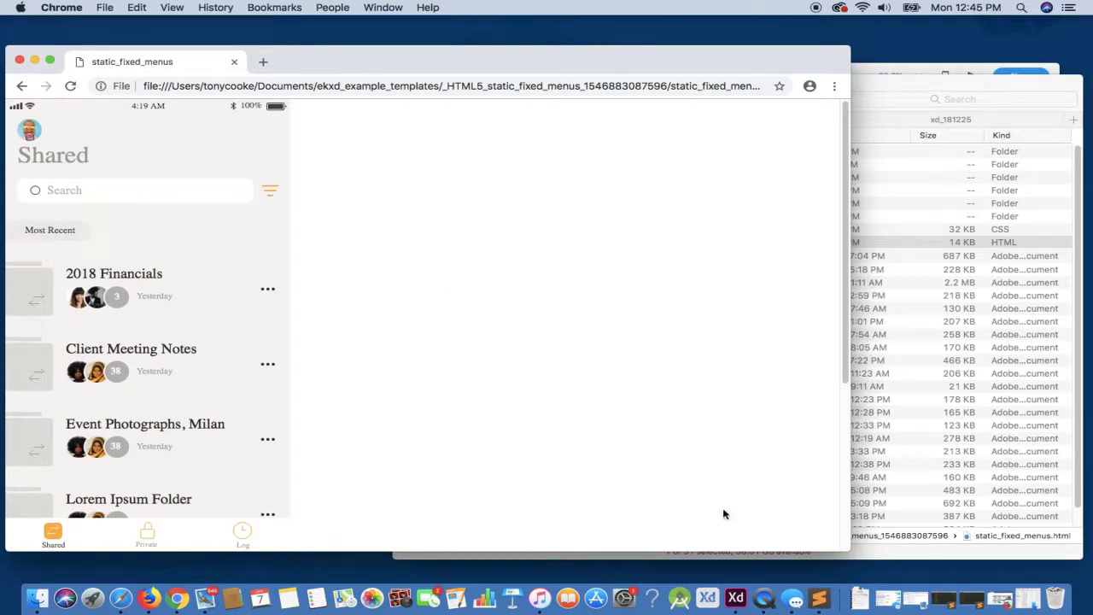
left_click(735, 597)
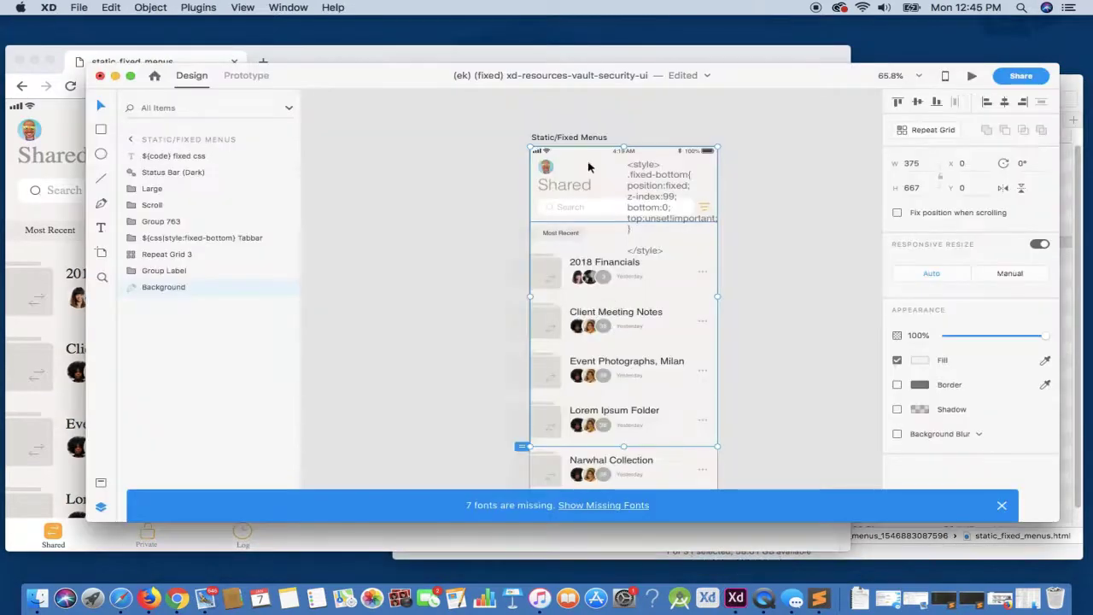
Step: Rename the Large header group layer to '${css|style:fixed-top} Large'
left_click(595, 196)
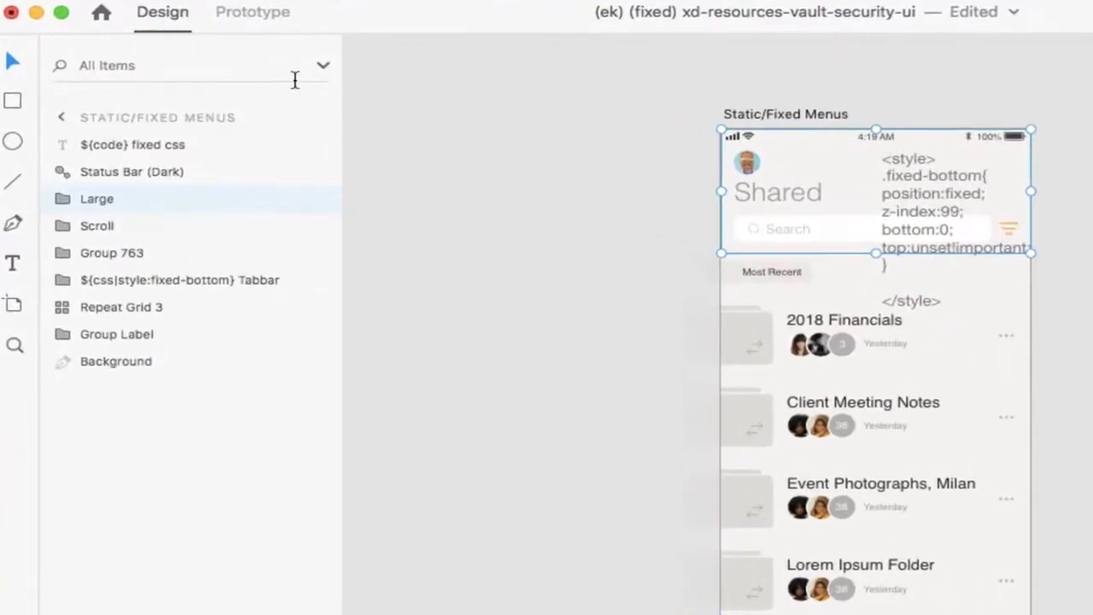
left_click(86, 203)
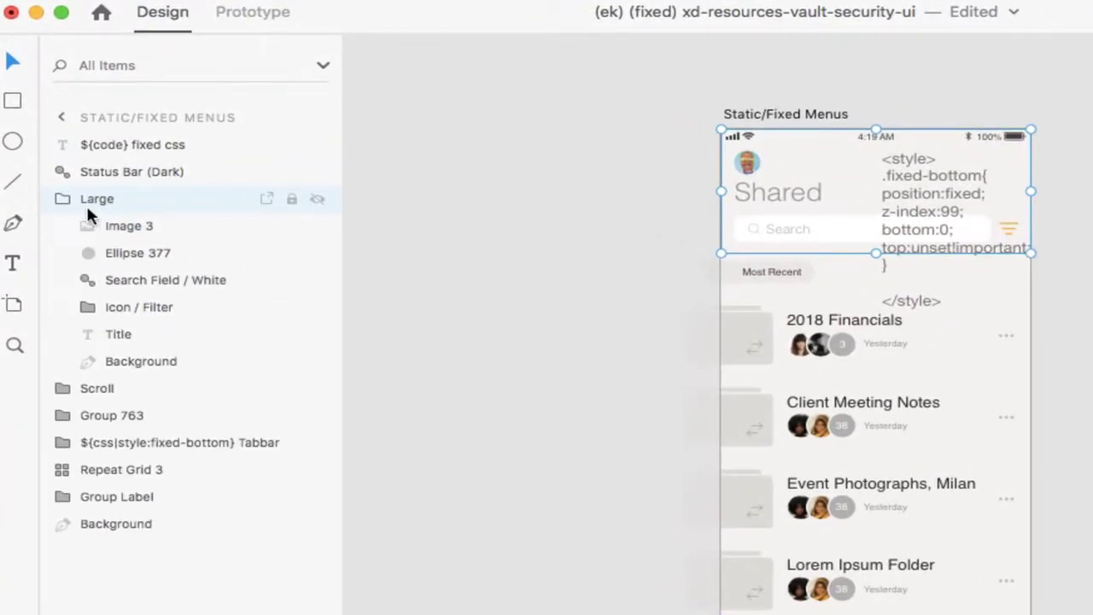
left_click(68, 202)
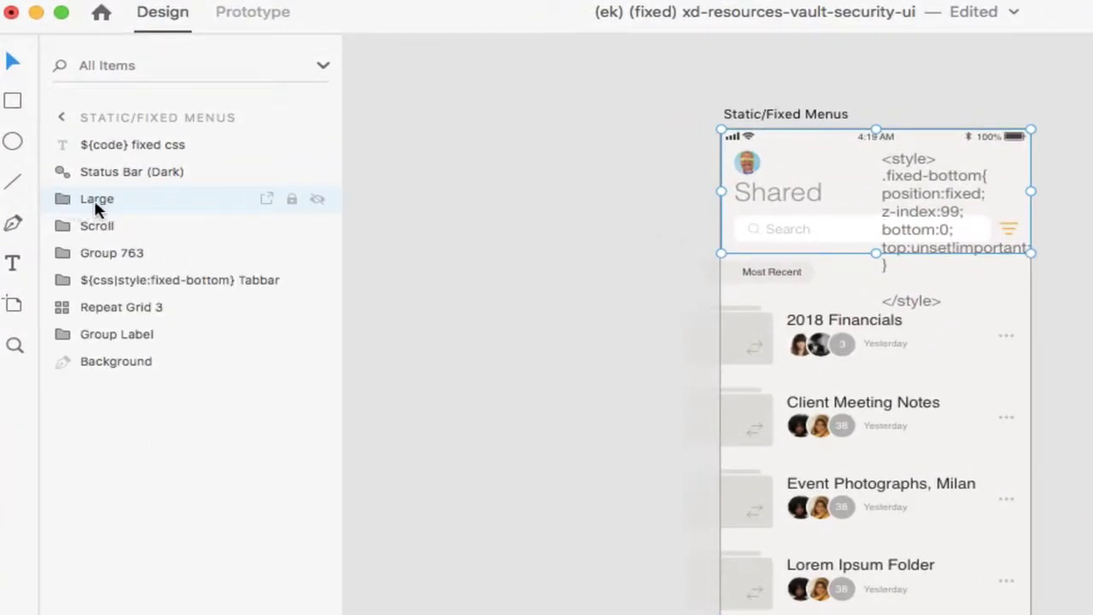
double_click(97, 197)
key("Left")
type("${css")
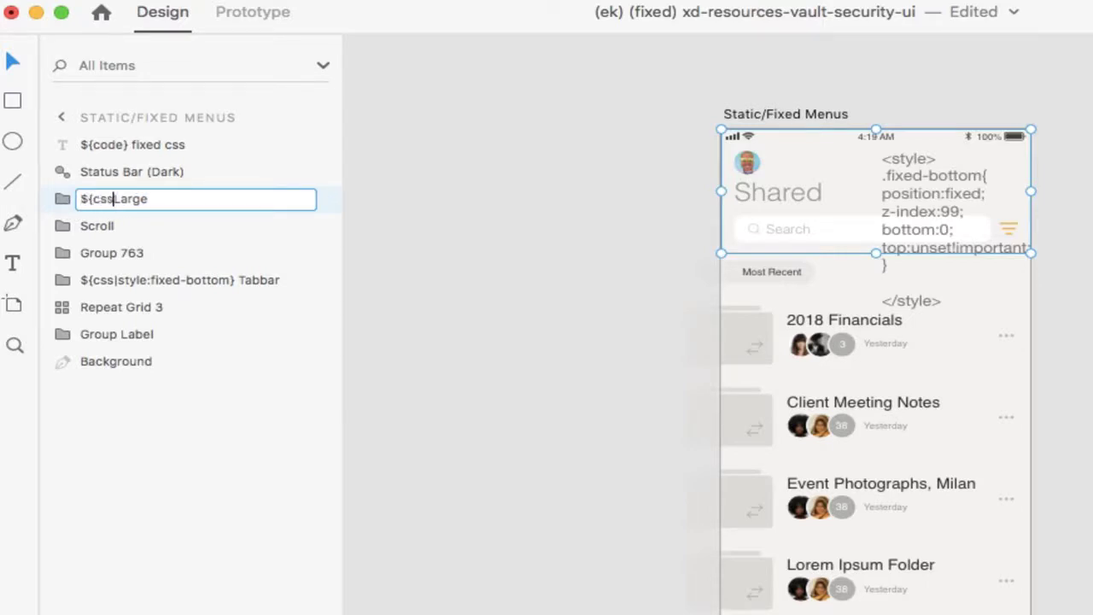
type("|st")
type("yle:")
type("fixed-top")
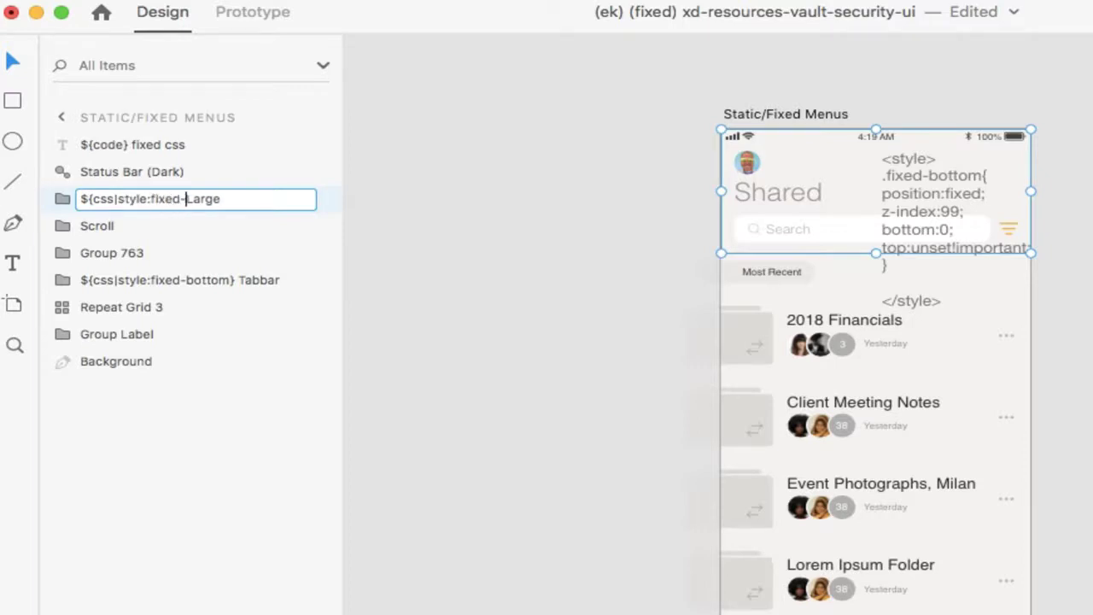
type("}")
left_click(176, 225)
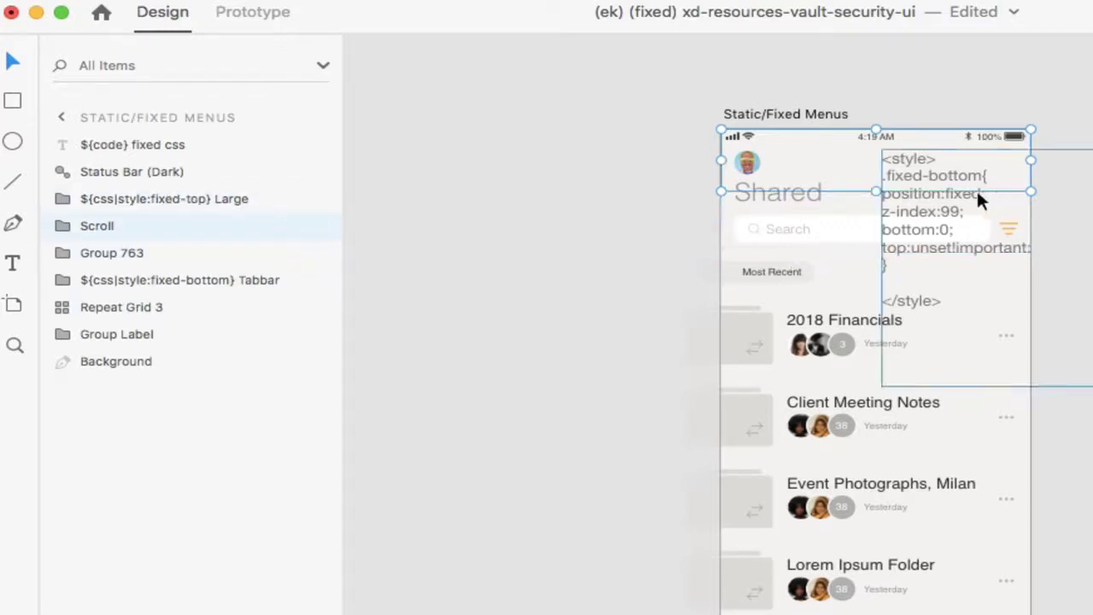
Step: Duplicate the .fixed-bottom rule in the ${code} text layer by copying and pasting it
left_click(944, 214)
double_click(930, 213)
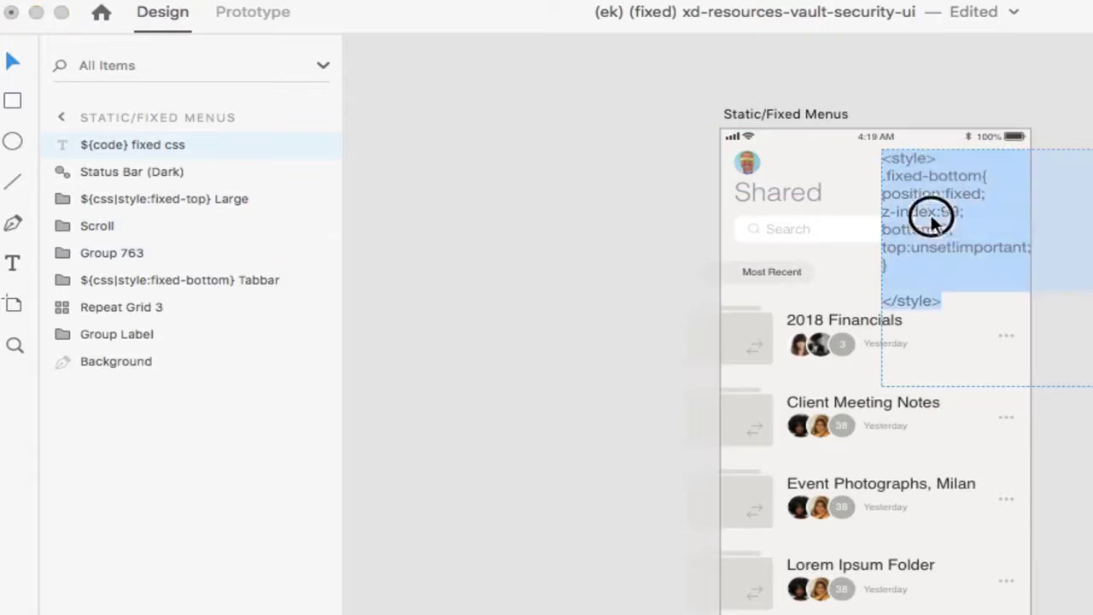
left_click(910, 267)
left_click_drag(898, 265, 922, 269)
left_click(948, 162)
key("ctrl+c")
left_click(921, 269)
key("Return")
key("ctrl+v")
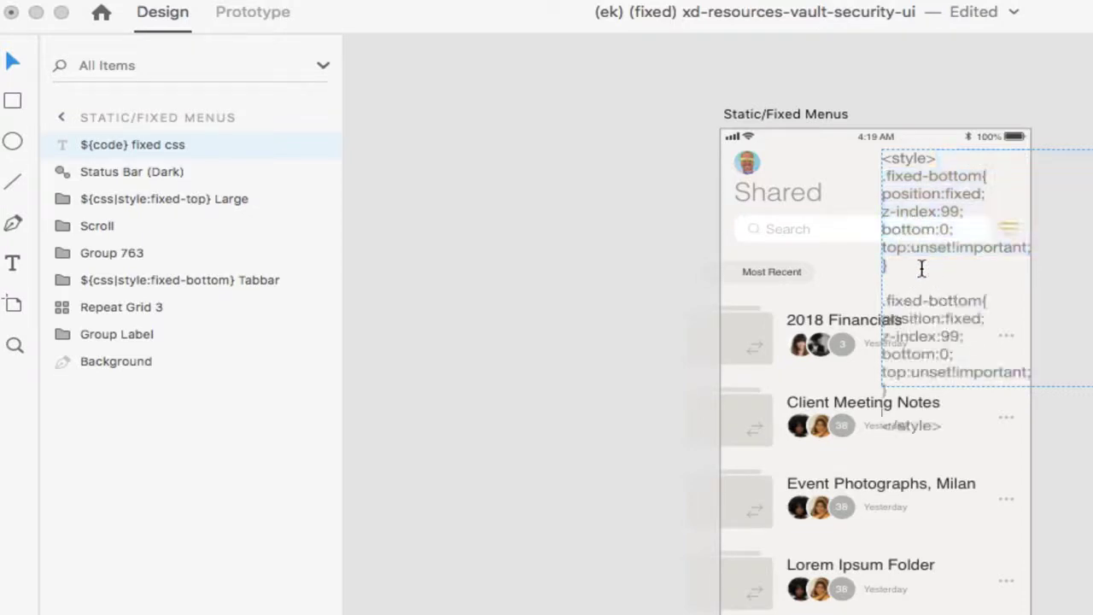
Step: Rename the first rule to .fixed-top and delete its bottom:0; line
double_click(956, 177)
type("top")
left_click(936, 229)
left_click_drag(936, 229, 870, 227)
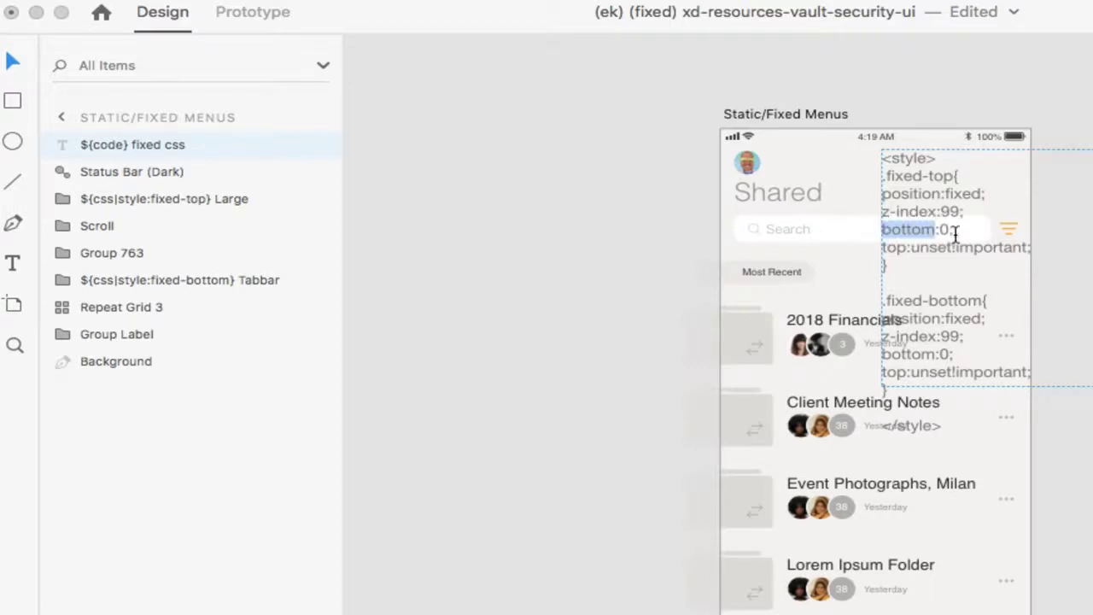
left_click_drag(969, 226, 999, 213)
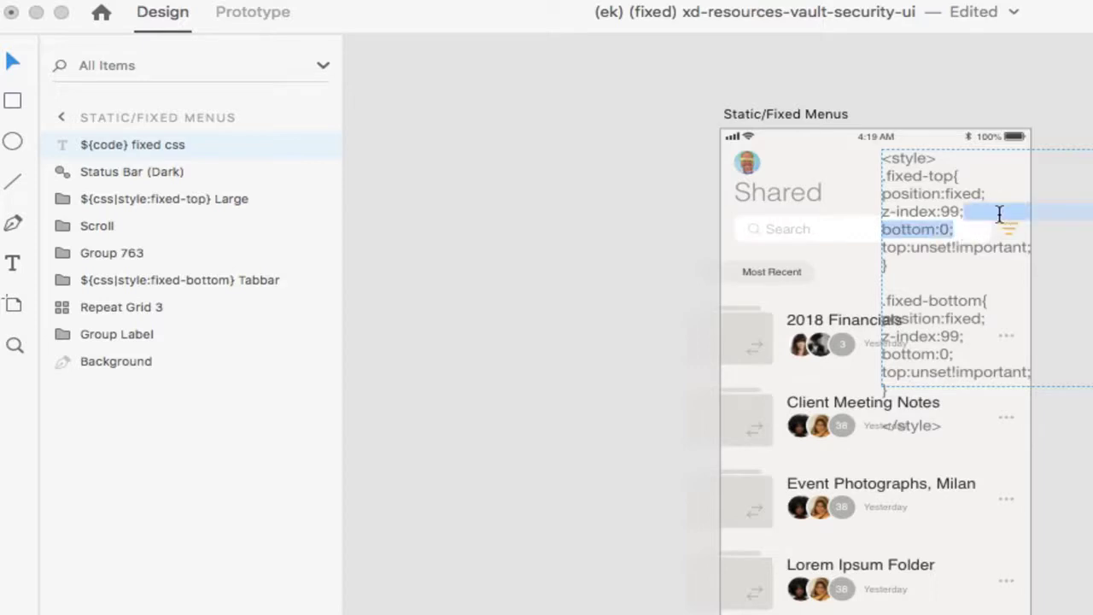
key("BackSpace")
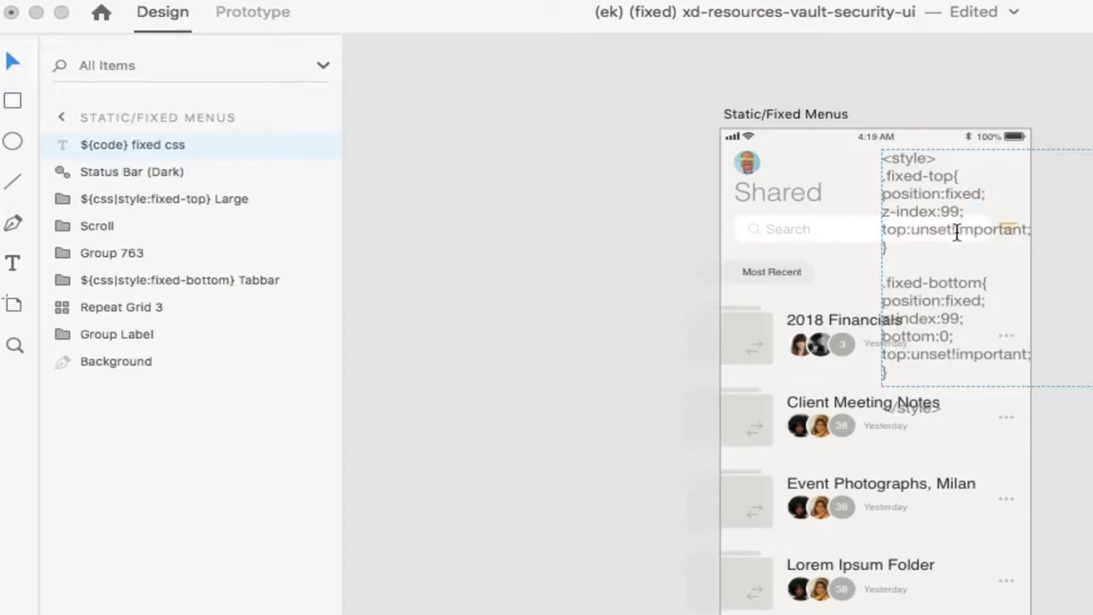
left_click_drag(953, 229, 939, 230)
left_click(955, 232)
left_click_drag(910, 229, 953, 230)
left_click(953, 228)
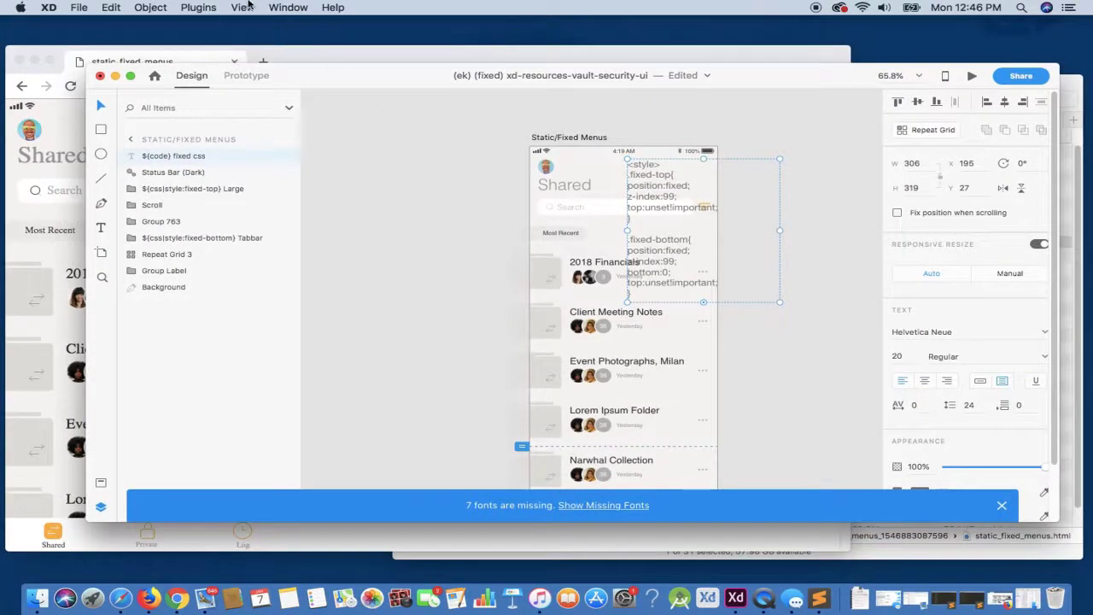
Step: Export the design as HTML5 via Export Now into the ekxd_example_templates folder
left_click(205, 8)
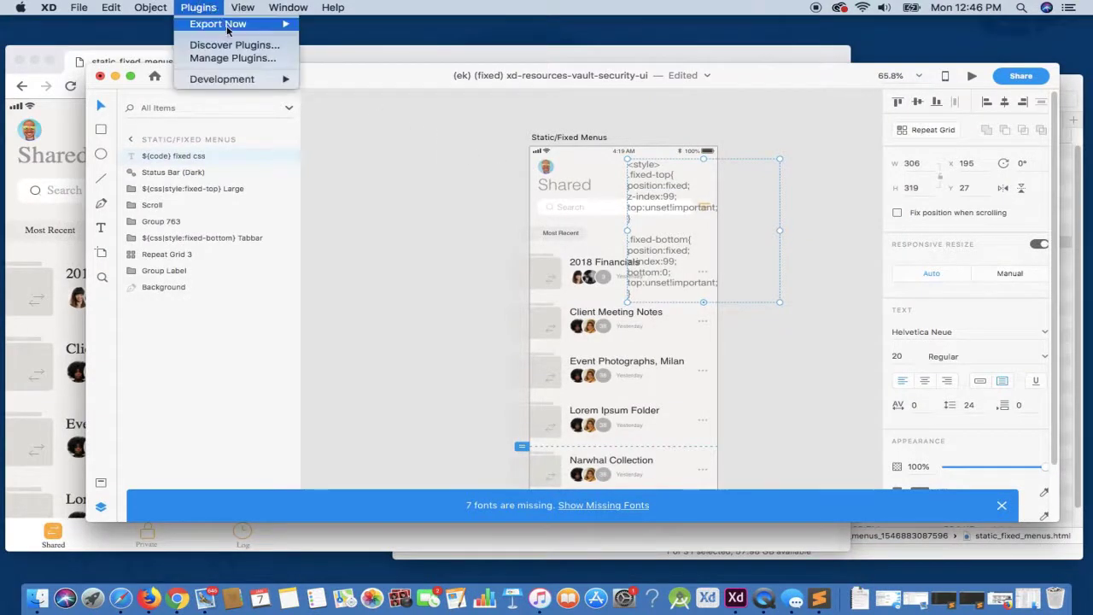
mouse_move(232, 25)
left_click(316, 31)
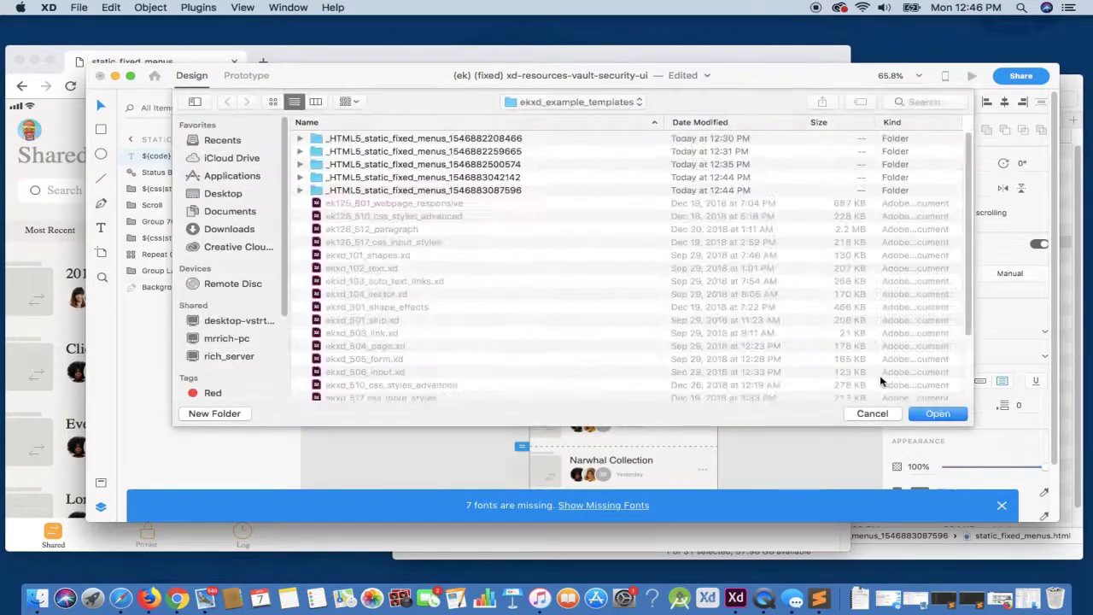
left_click(935, 415)
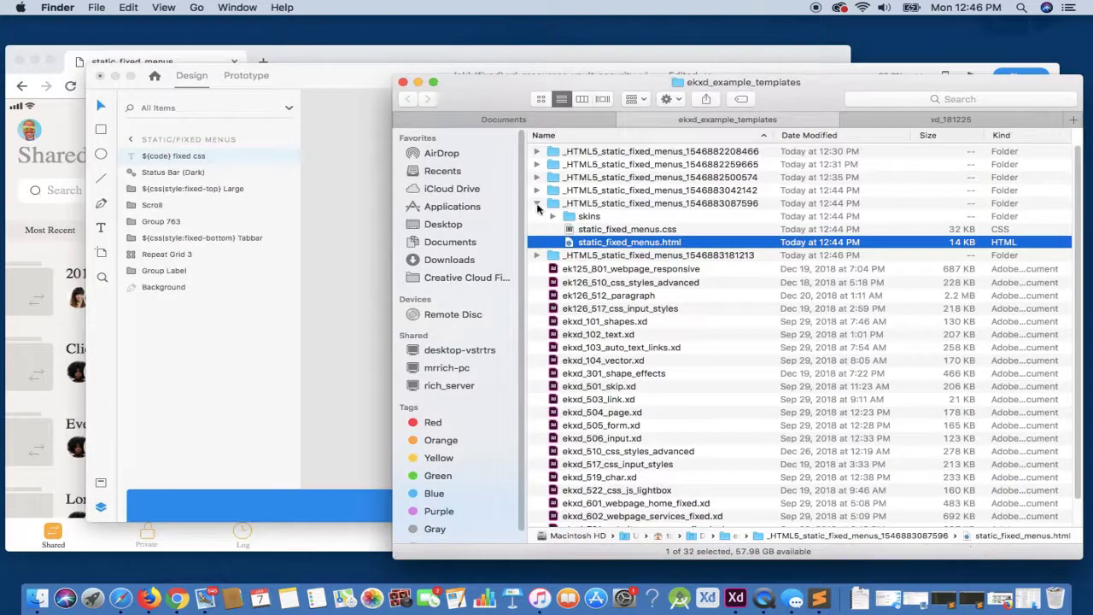
Step: Open the newest export's static_fixed_menus.html page in Chrome from Finder
left_click(537, 205)
left_click(537, 216)
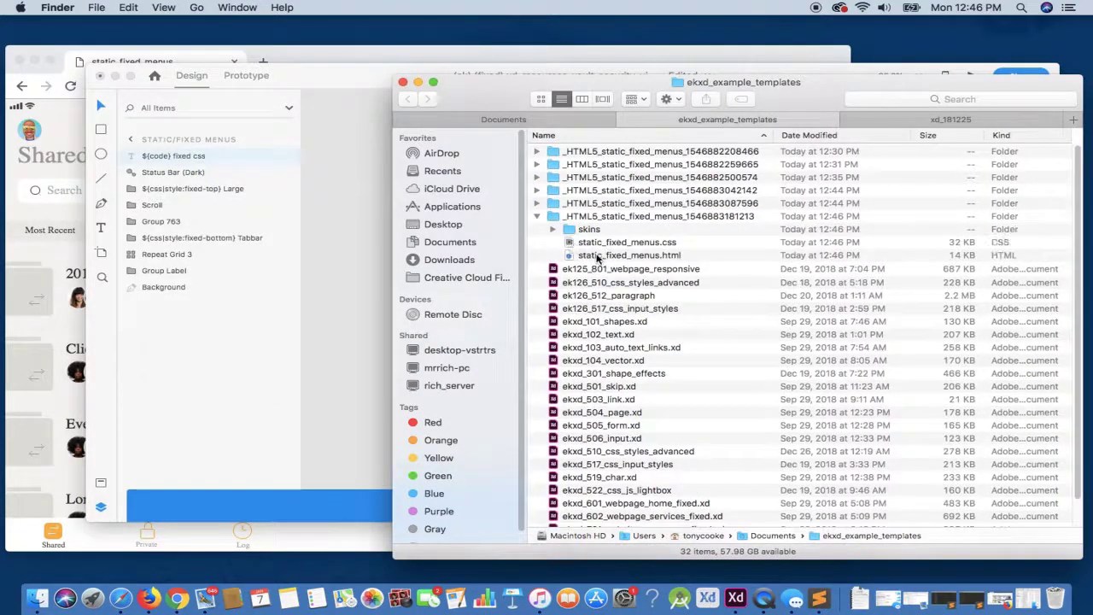
left_click_drag(595, 254, 108, 313)
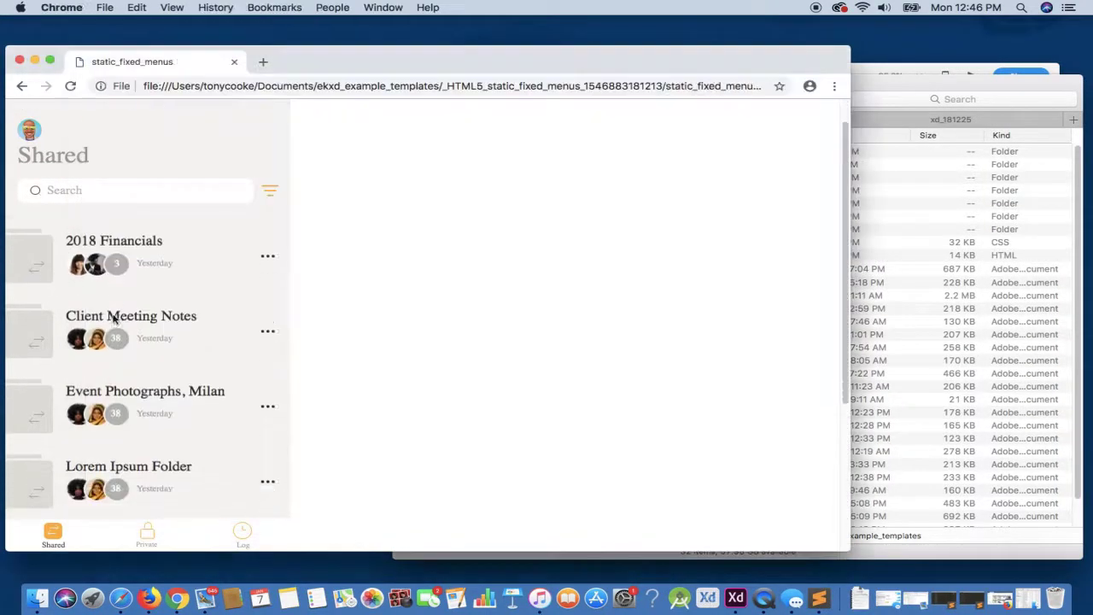
scroll(114, 318, "down", 10)
scroll(112, 314, "up", 4)
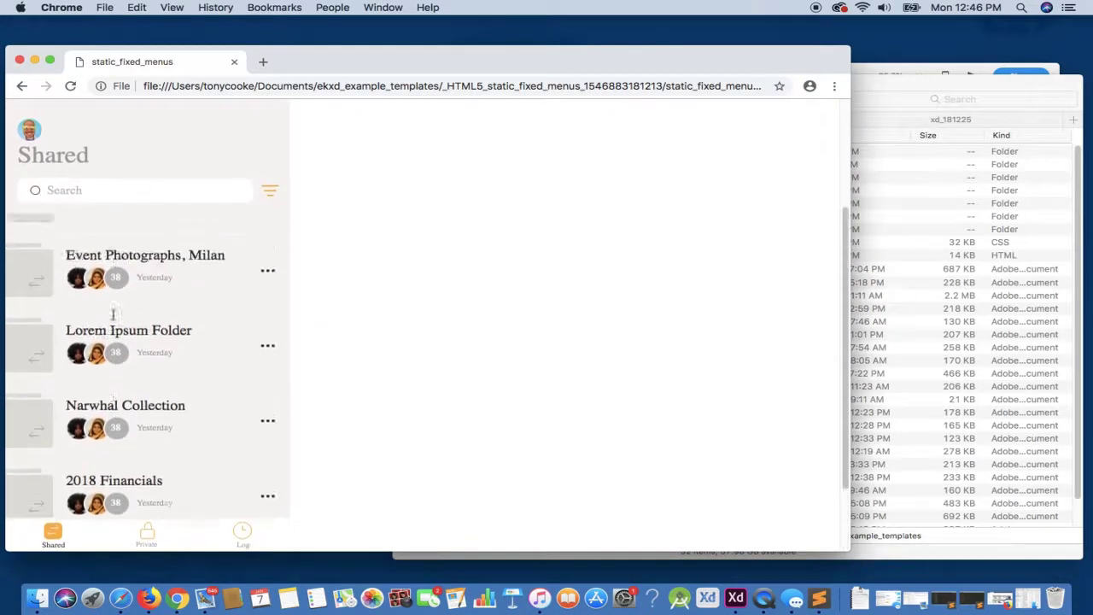
scroll(112, 314, "up", 5)
scroll(115, 317, "down", 3)
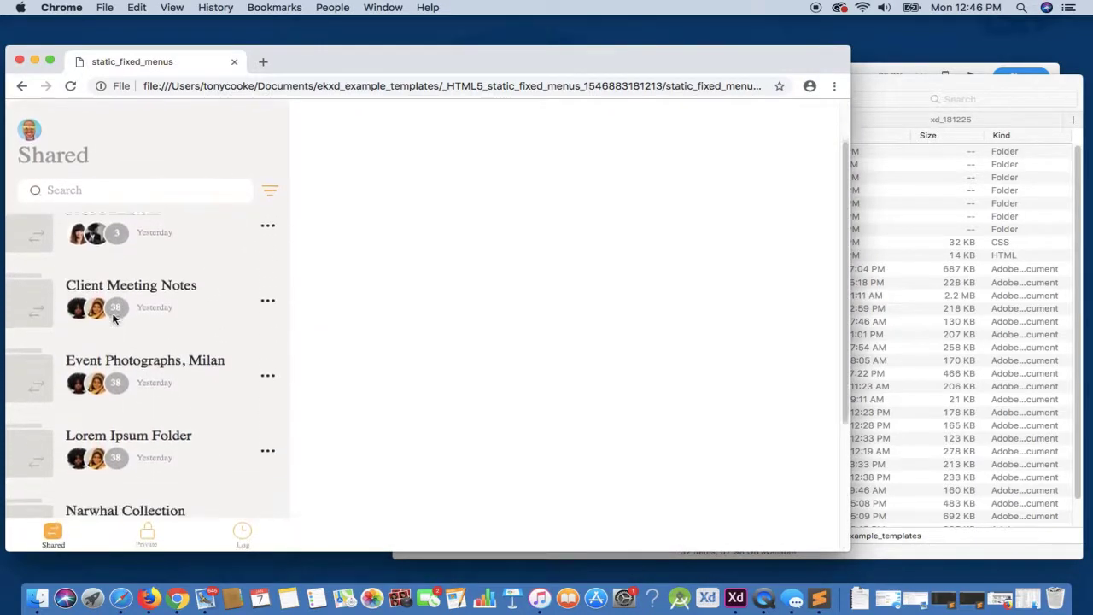
scroll(113, 318, "up", 2)
scroll(114, 318, "down", 6)
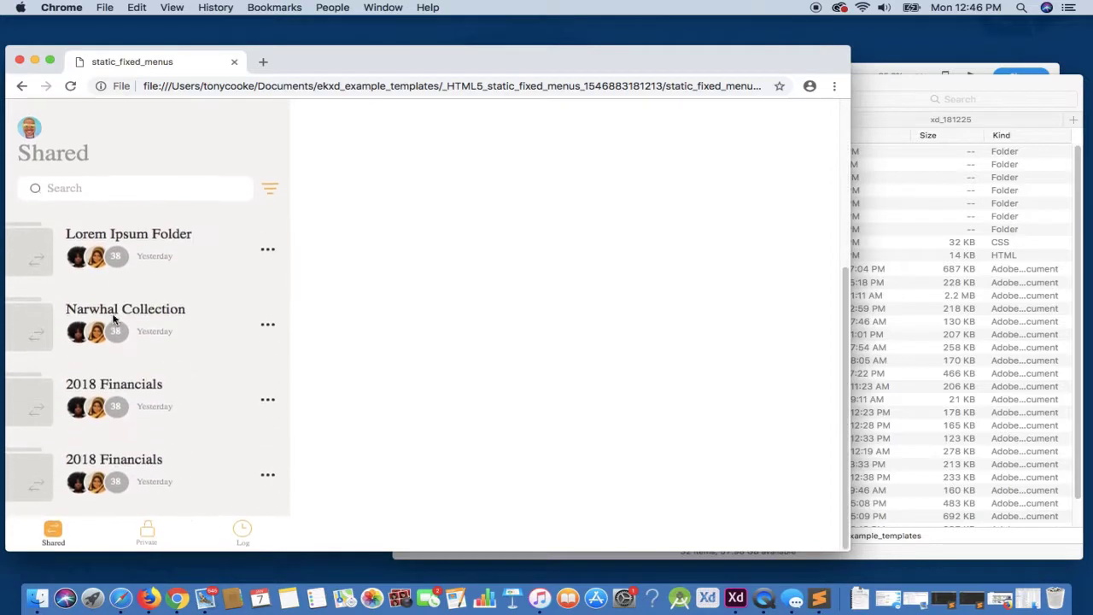
scroll(114, 318, "up", 4)
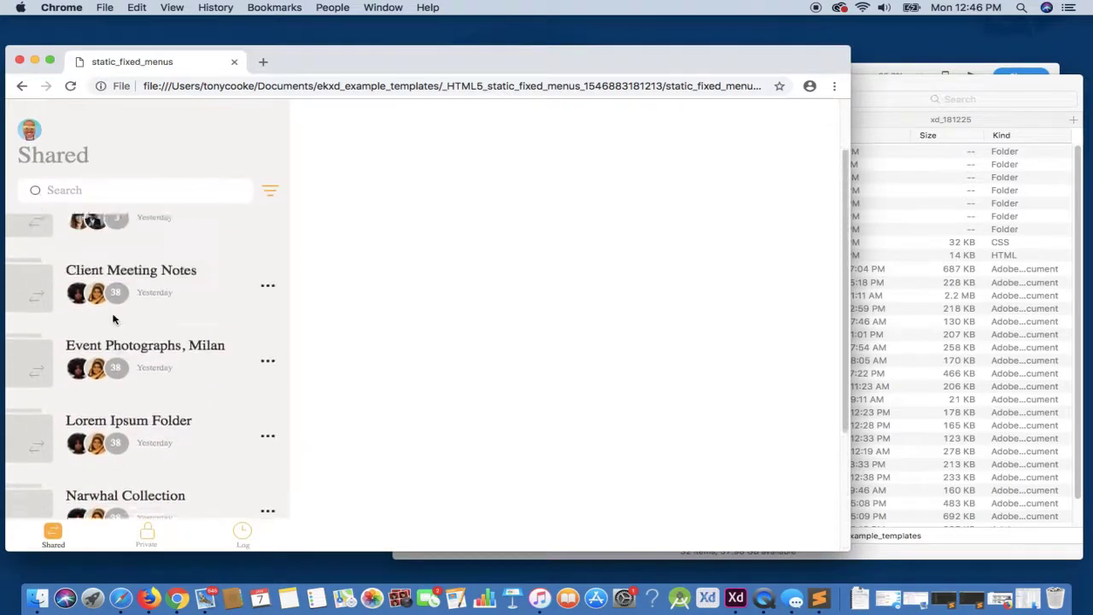
scroll(113, 318, "up", 2)
scroll(114, 318, "down", 6)
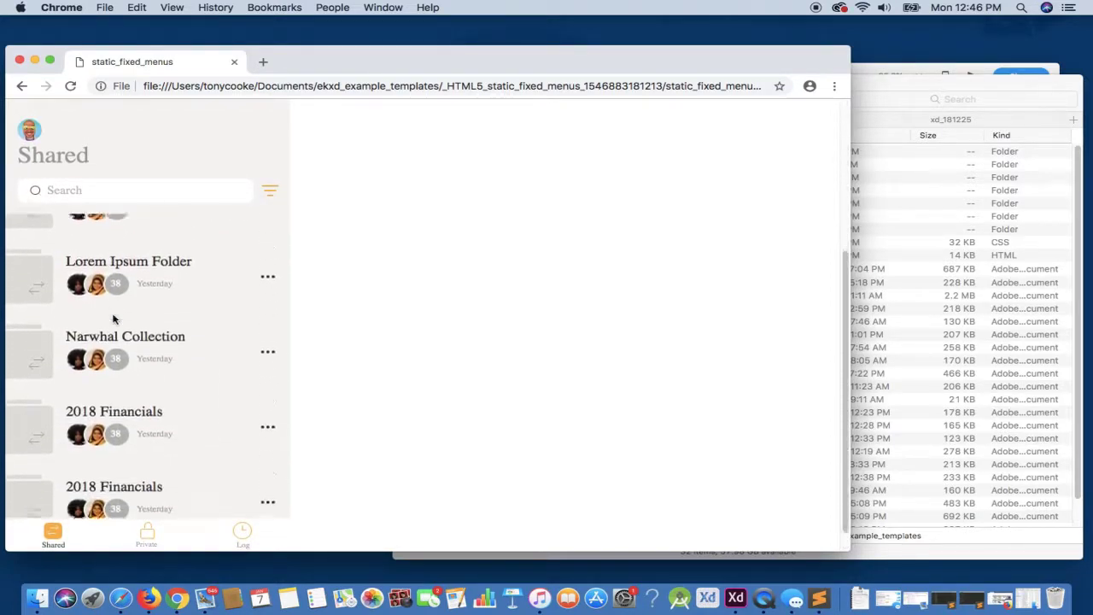
scroll(113, 319, "down", 1)
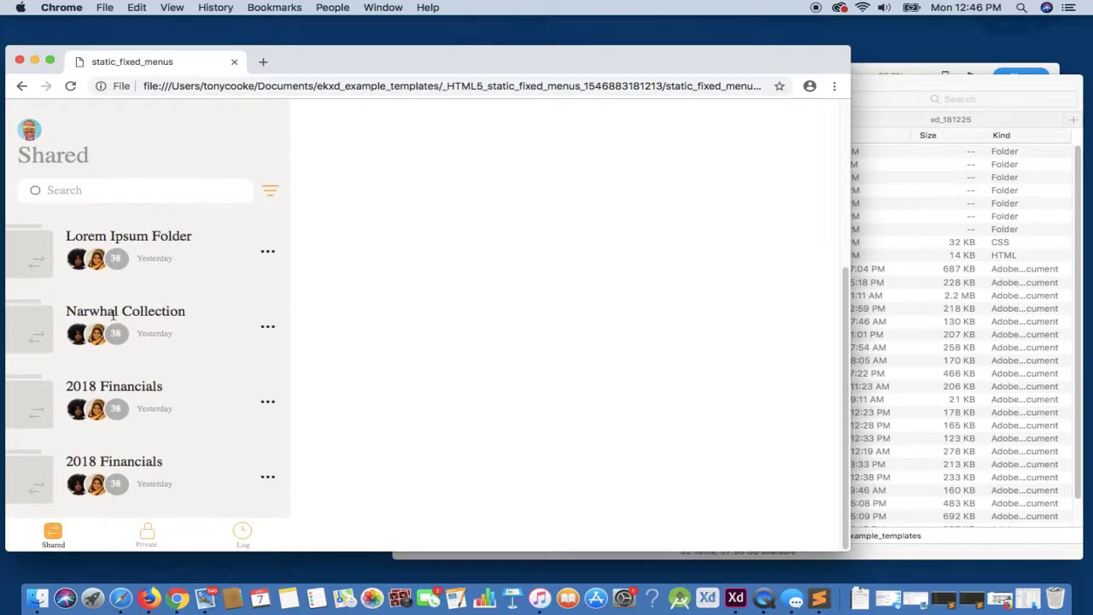
scroll(113, 316, "up", 5)
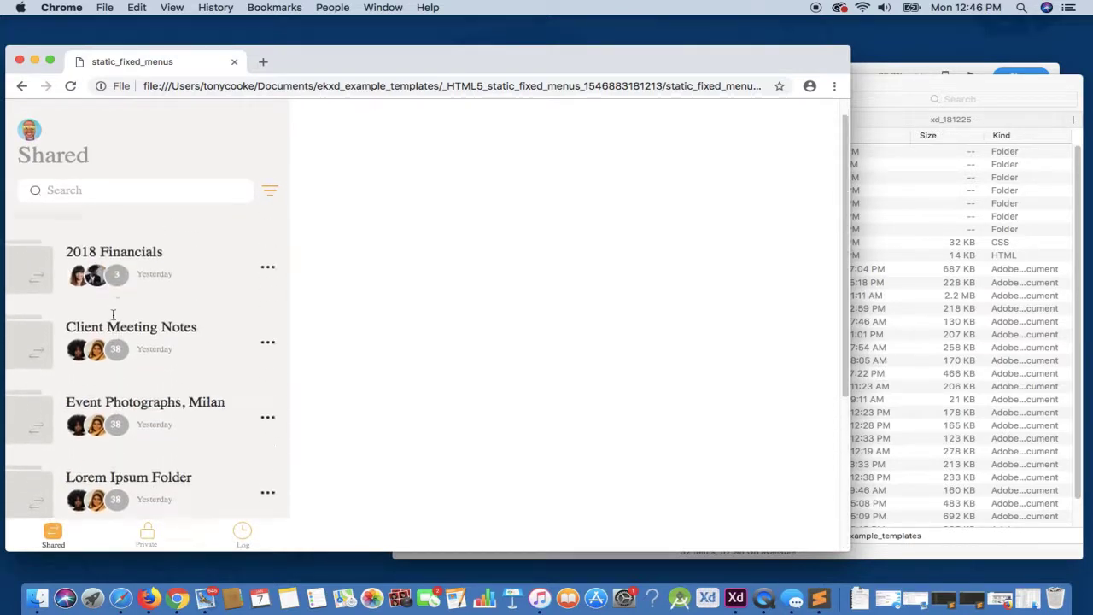